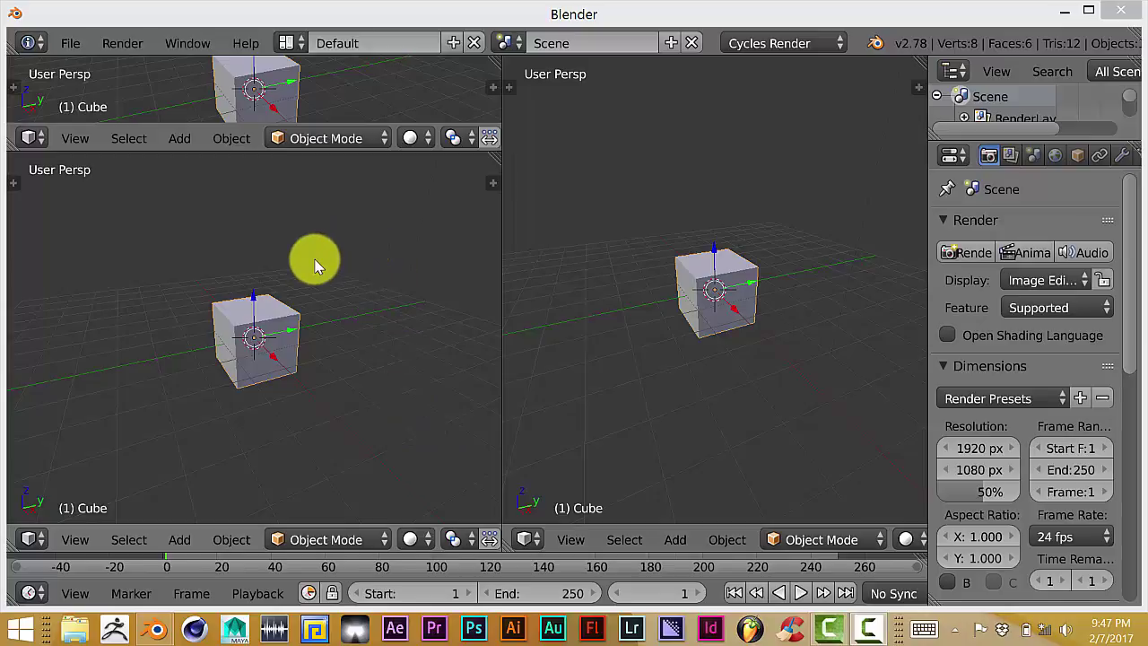
Enlarge the smallest 3D viewport by lowering the border it shares with the viewport beneath it
left_click(261, 152)
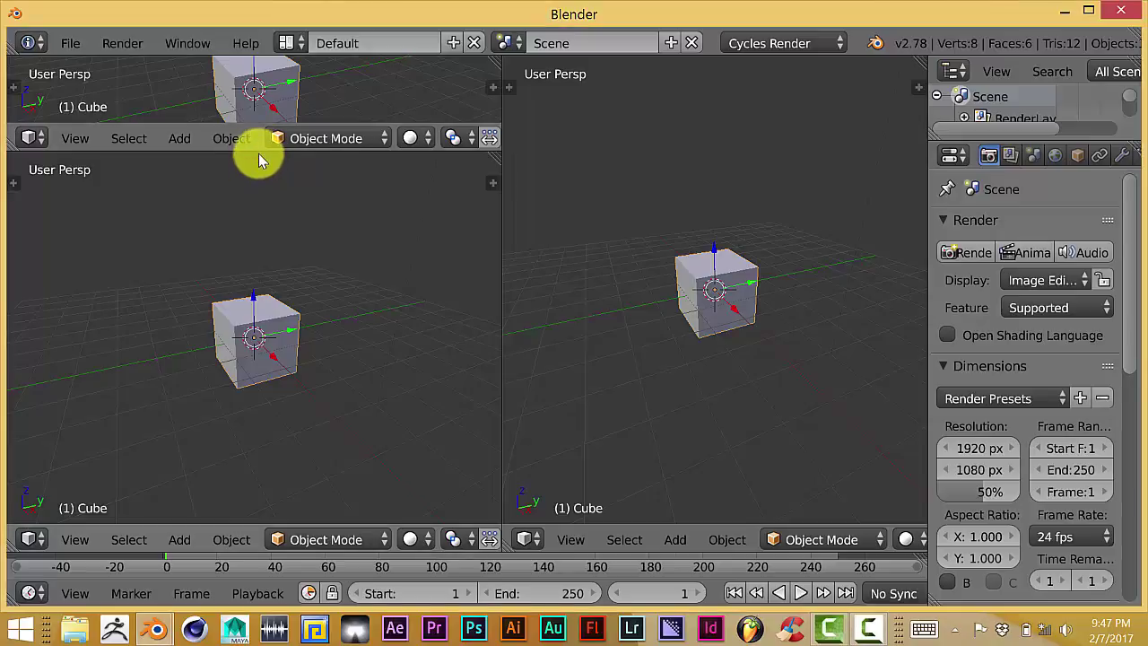
left_click_drag(259, 152, 261, 212)
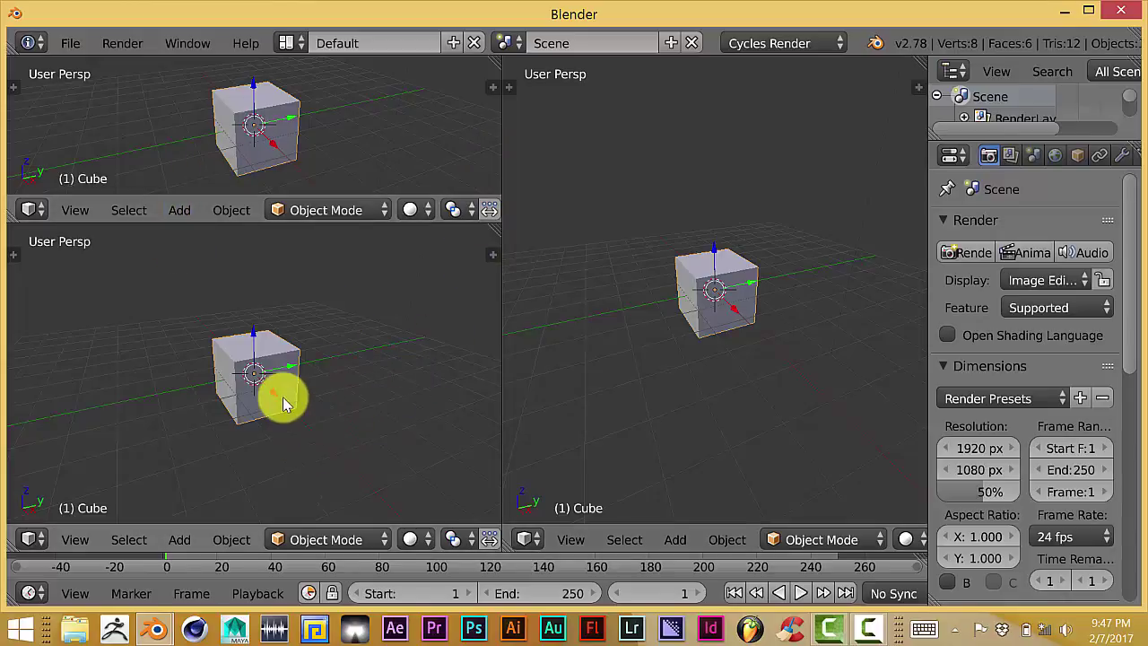
scroll(283, 398, "up", 4)
middle_click_drag(286, 381, 251, 392)
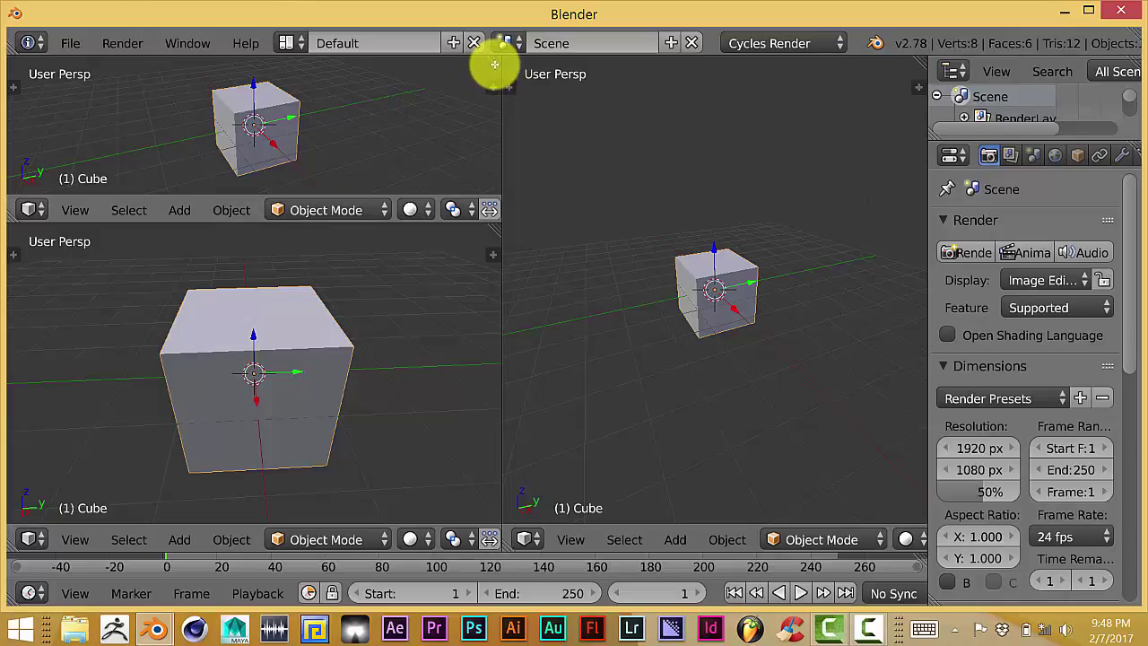
Split the small 3D viewport horizontally in two and join both parts back into one area
left_click_drag(494, 64, 487, 116)
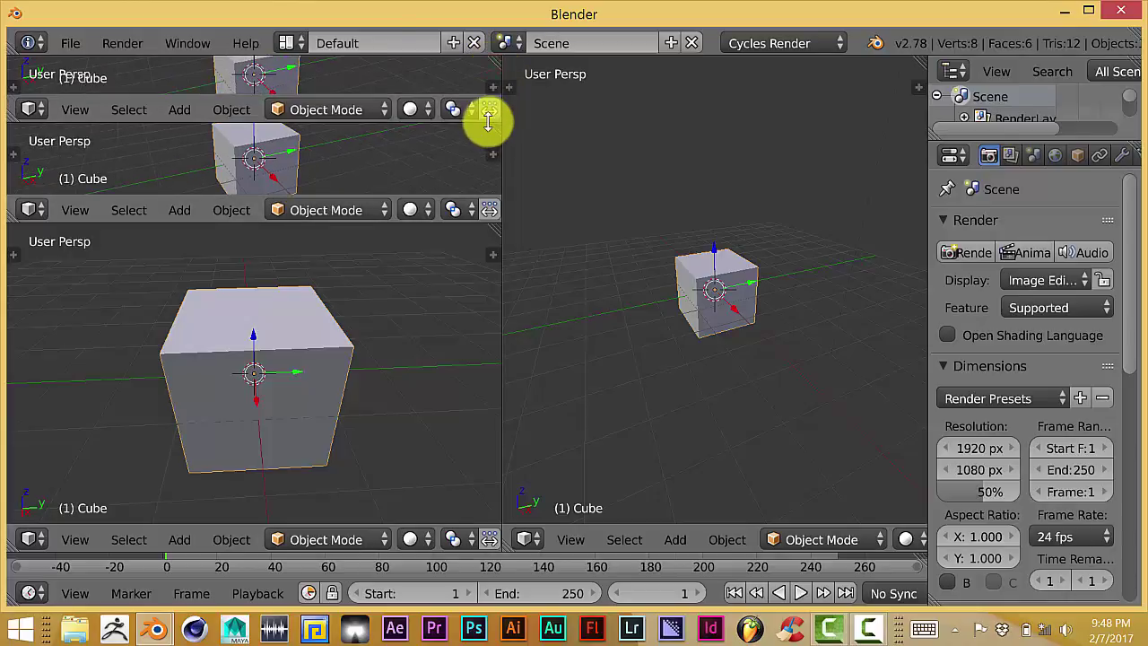
right_click(323, 125)
left_click(308, 146)
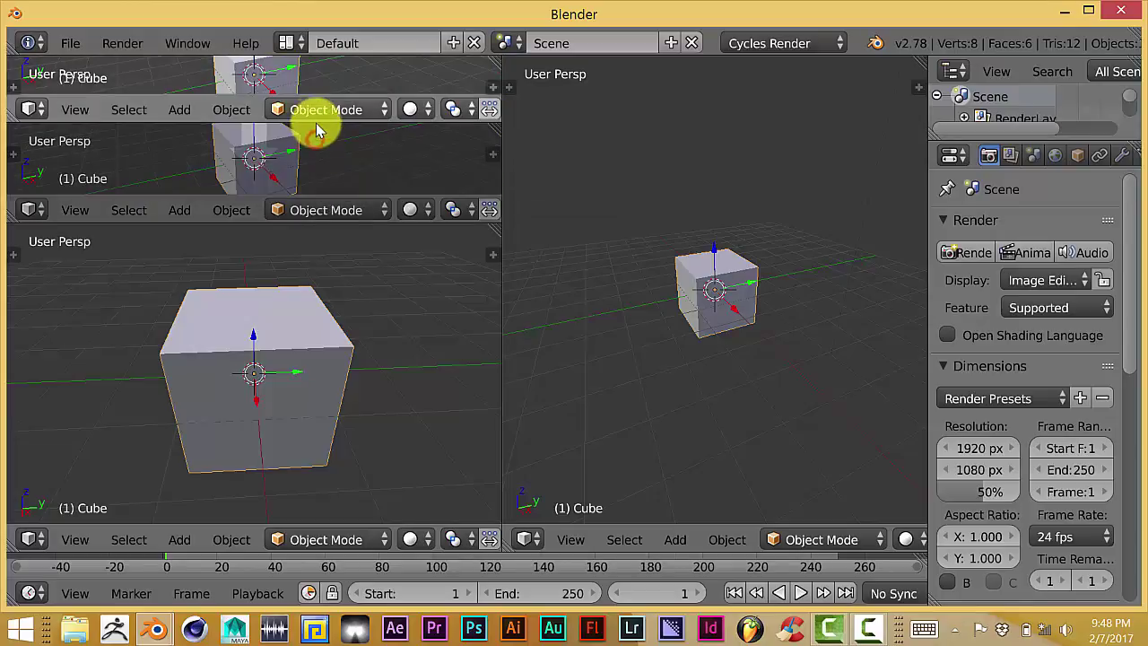
left_click(314, 105)
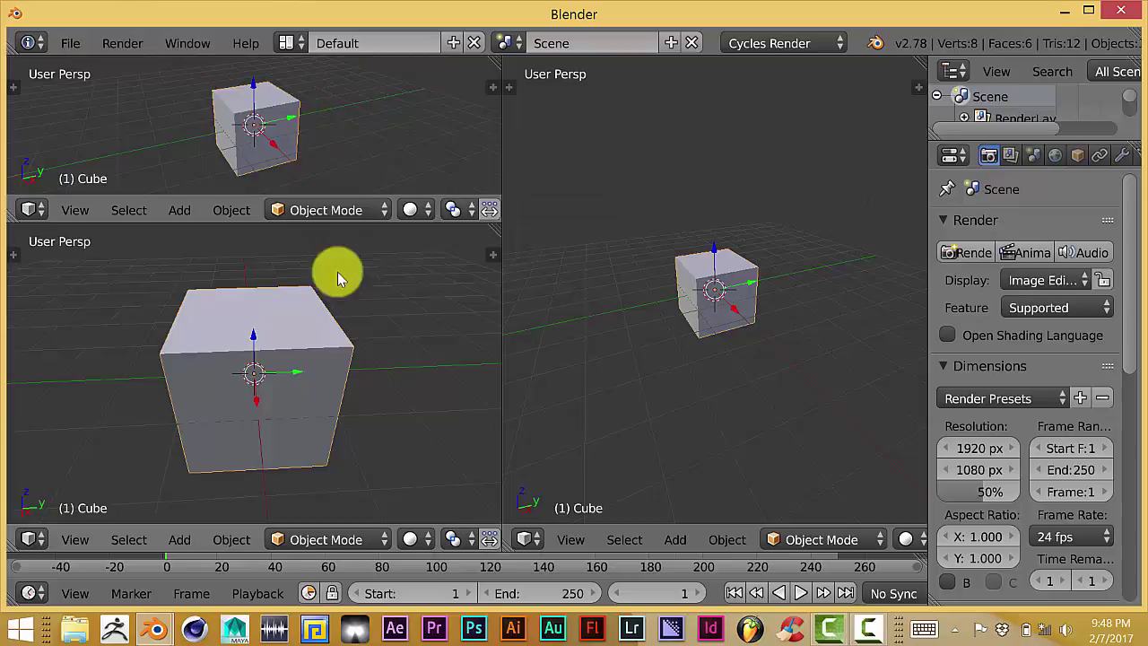
Change the small 3D viewport into a Node Editor and show the cube's material properties
left_click(30, 209)
left_click(64, 474)
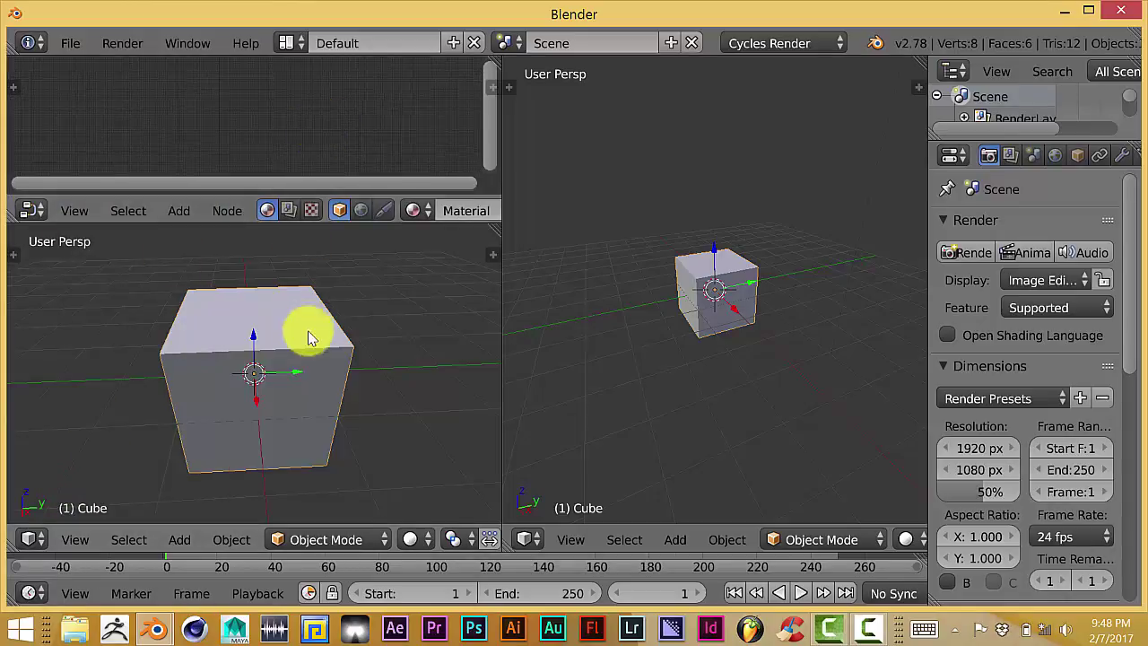
scroll(1074, 153, "down", 5)
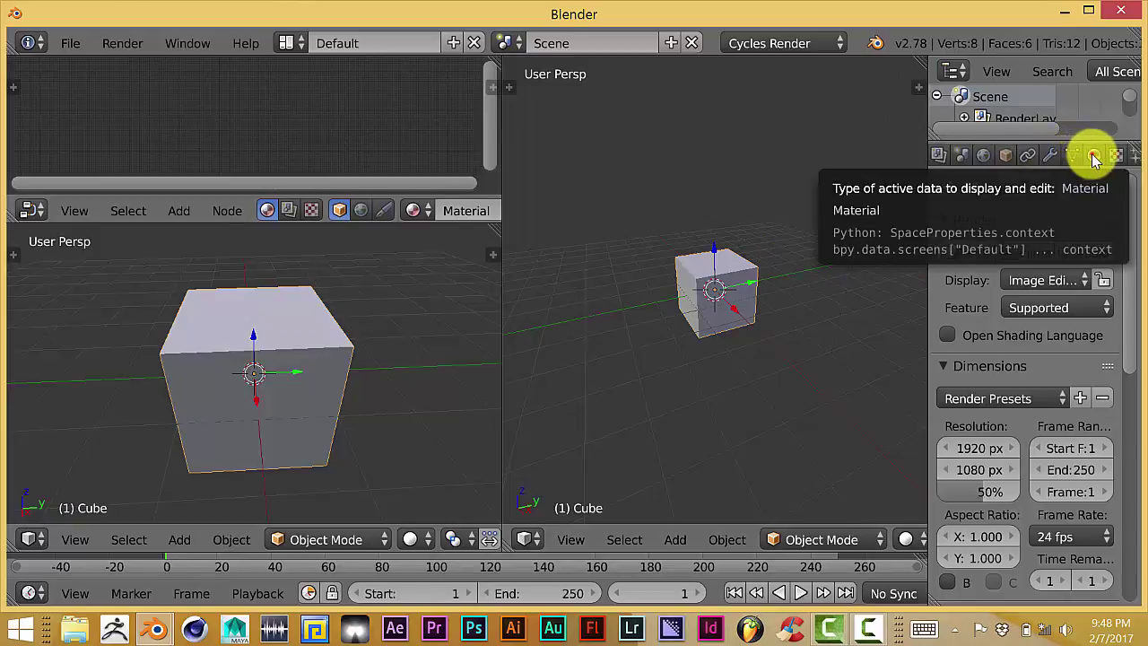
left_click(1093, 156)
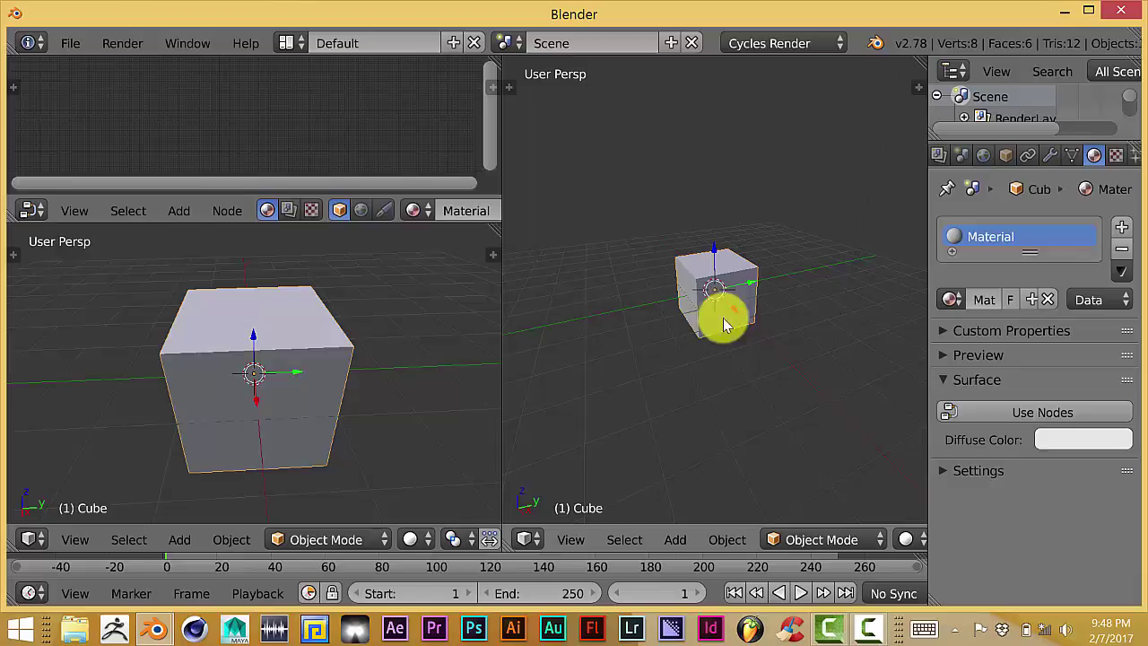
Set the viewport shading of the tall 3D viewport to Material
left_click(906, 539)
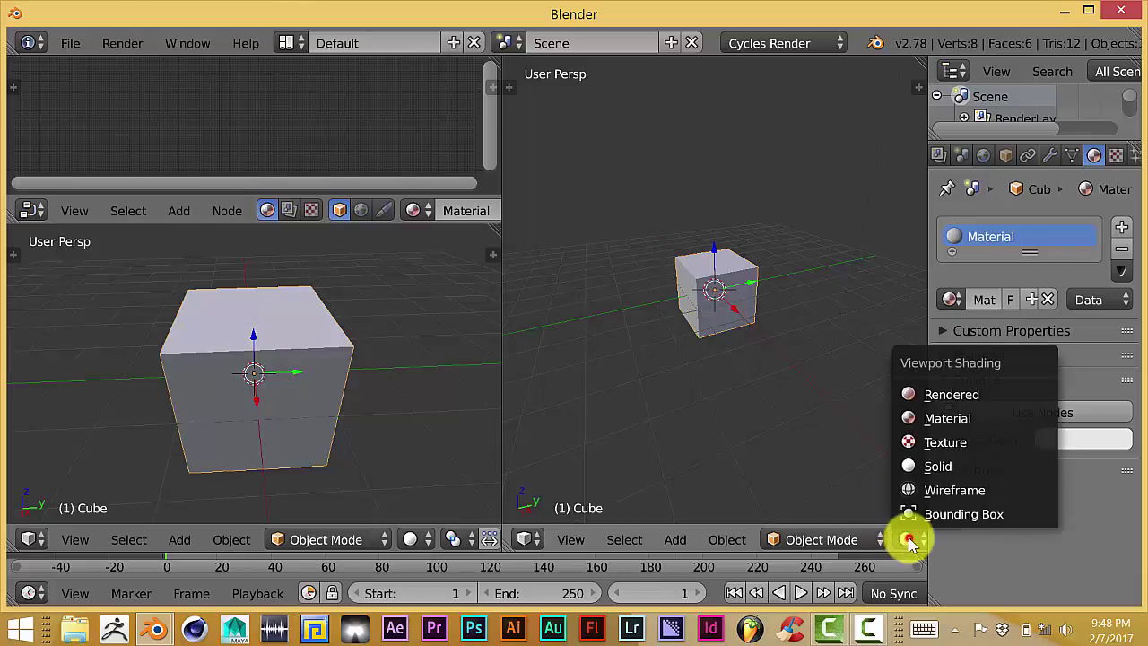
left_click(913, 416)
scroll(681, 314, "up", 4)
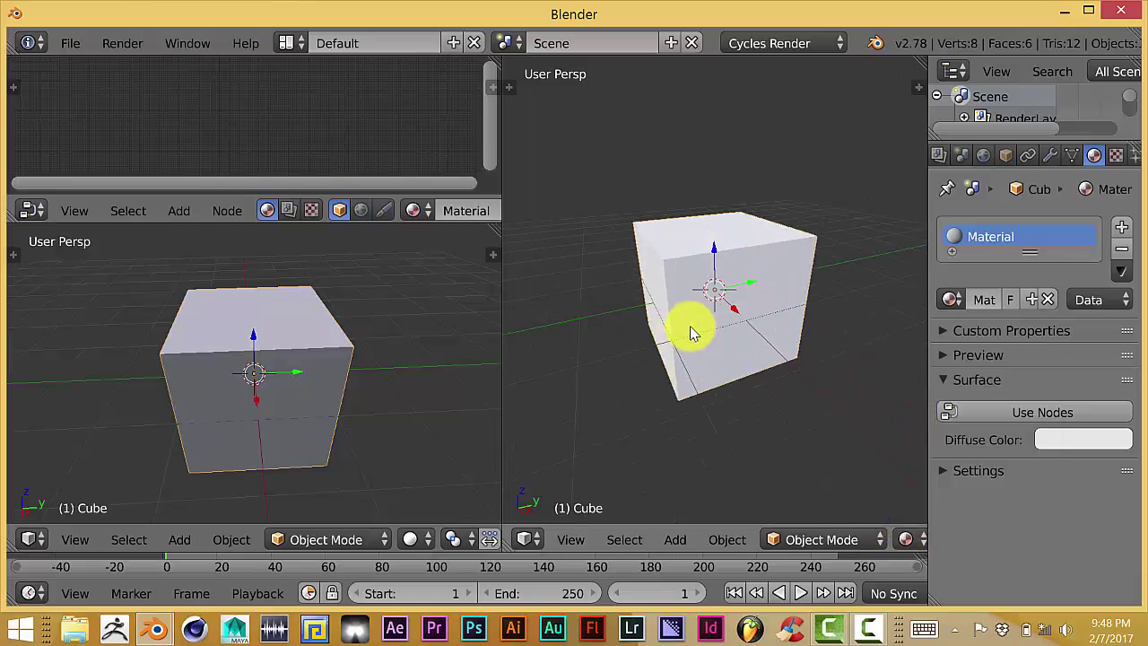
middle_click_drag(690, 326, 686, 316)
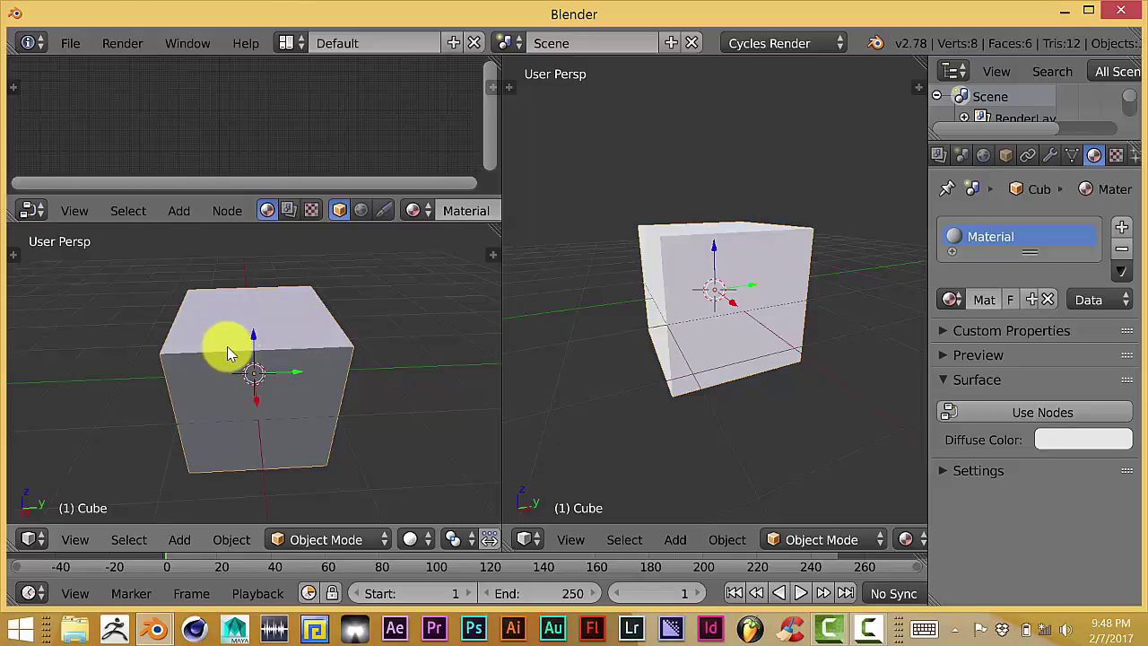
key("Tab")
middle_click_drag(227, 346, 307, 356)
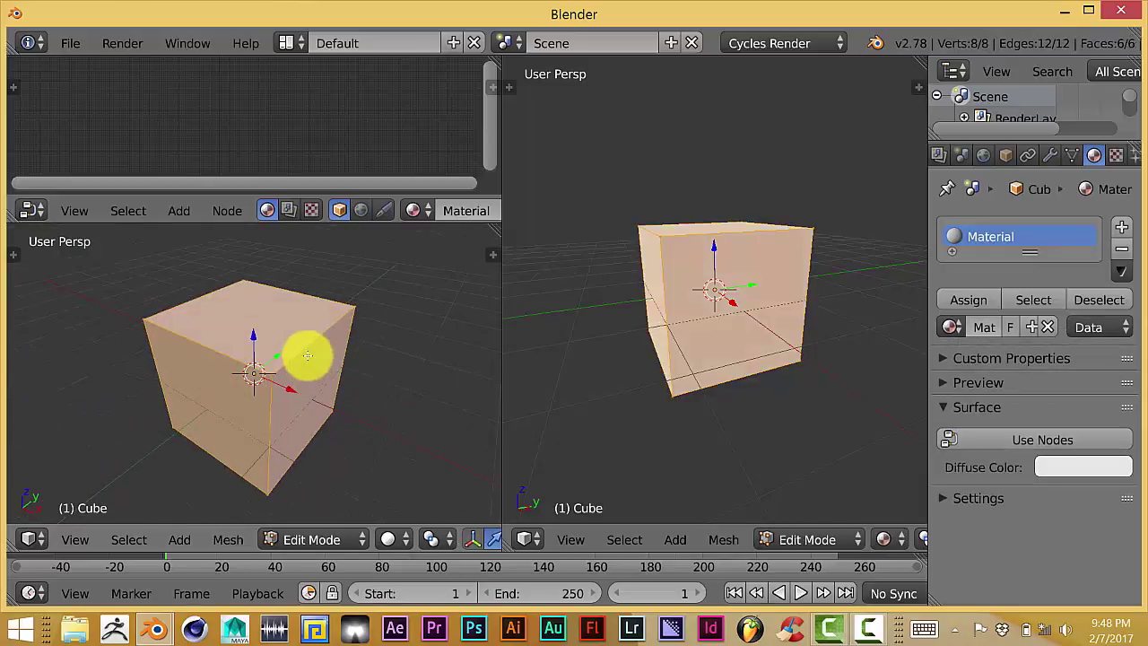
key("Tab")
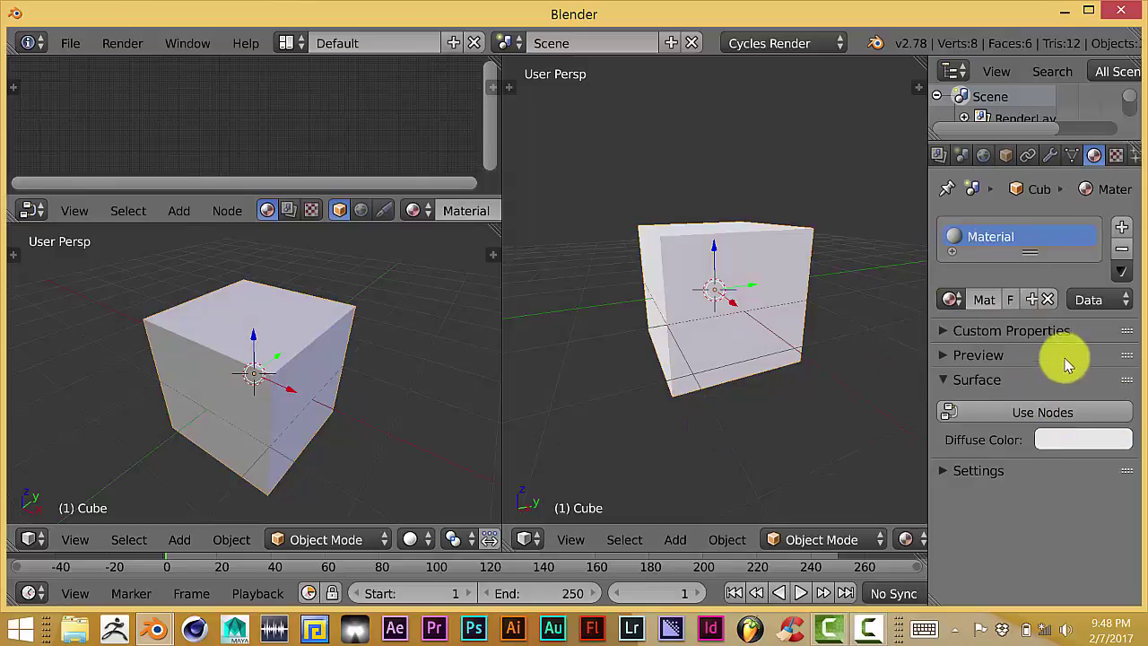
Enable nodes for the cube's material and enlarge the Node Editor area around its node tree
left_click(1050, 412)
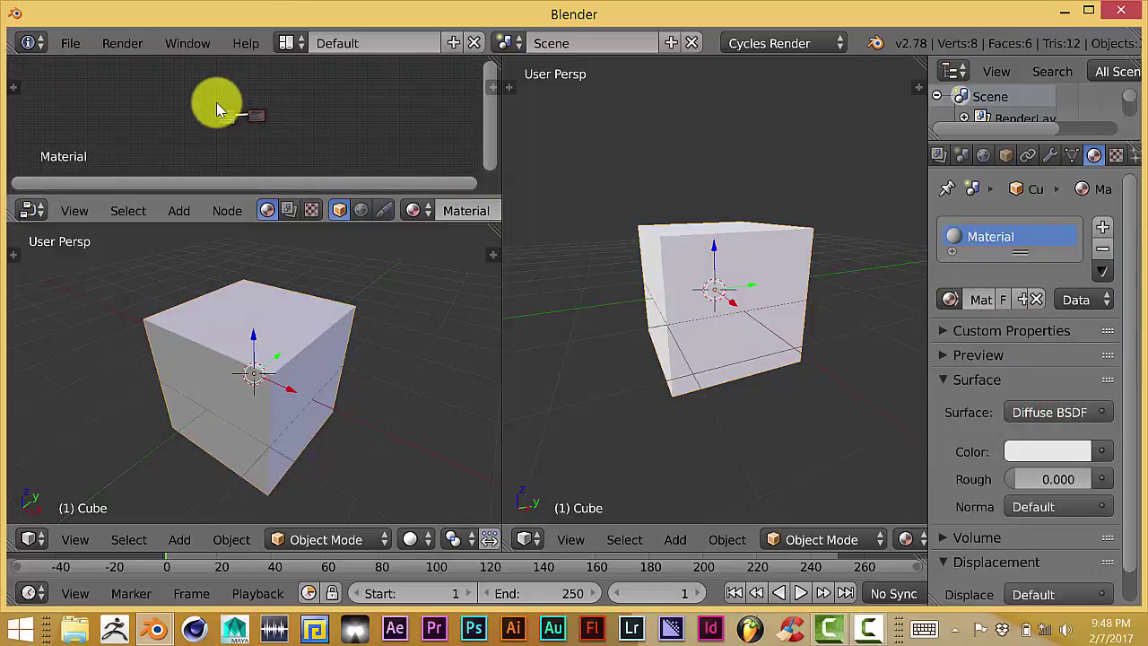
scroll(239, 141, "up", 3)
scroll(238, 141, "up", 1)
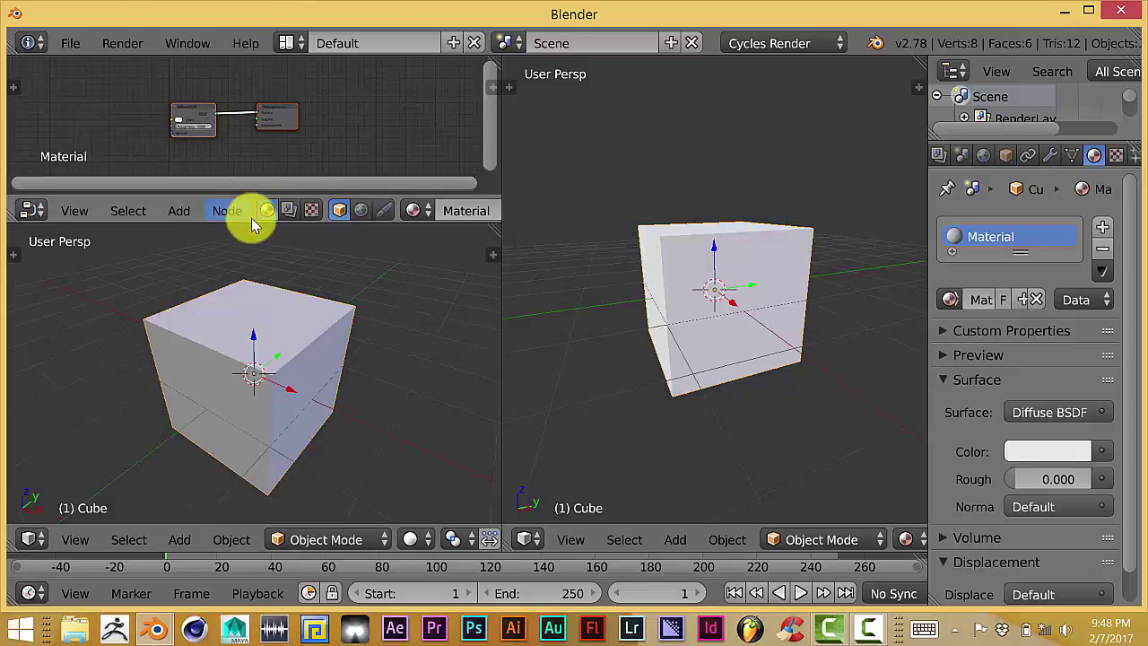
left_click_drag(254, 227, 254, 278)
scroll(234, 188, "up", 2)
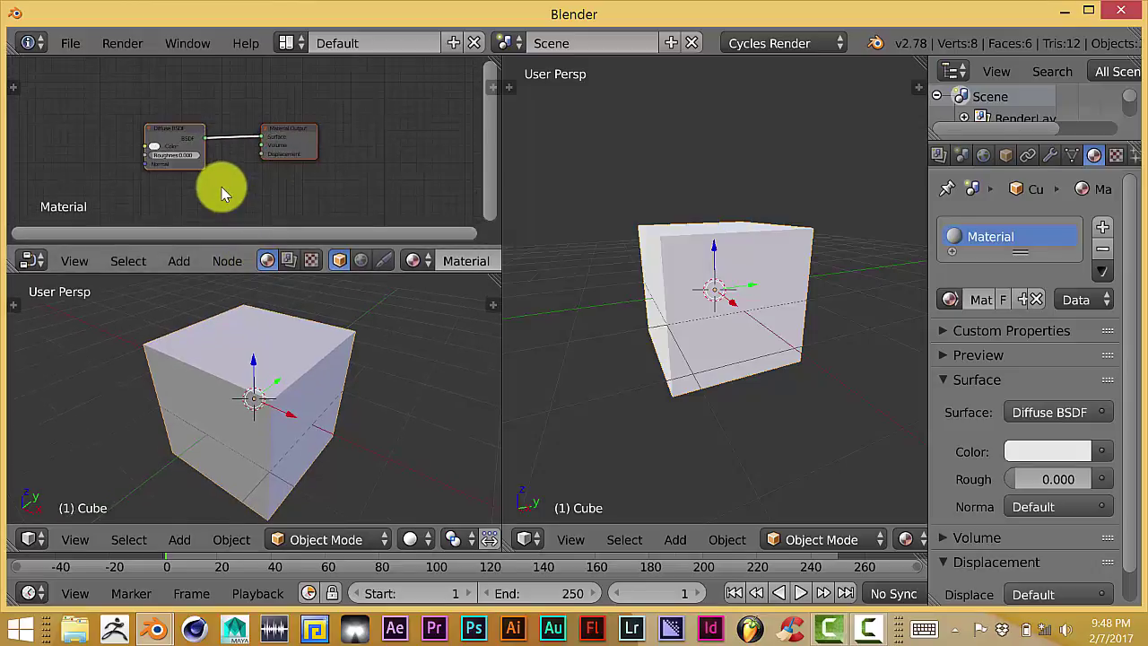
middle_click_drag(238, 189, 319, 191)
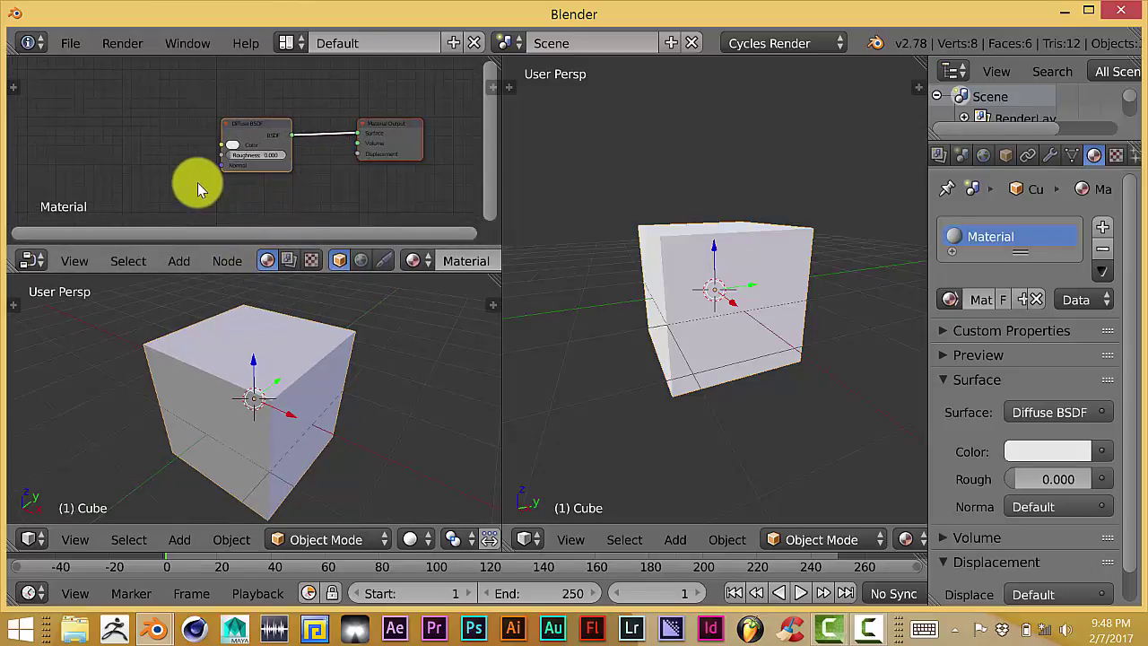
scroll(197, 182, "up", 1)
scroll(142, 158, "down", 1)
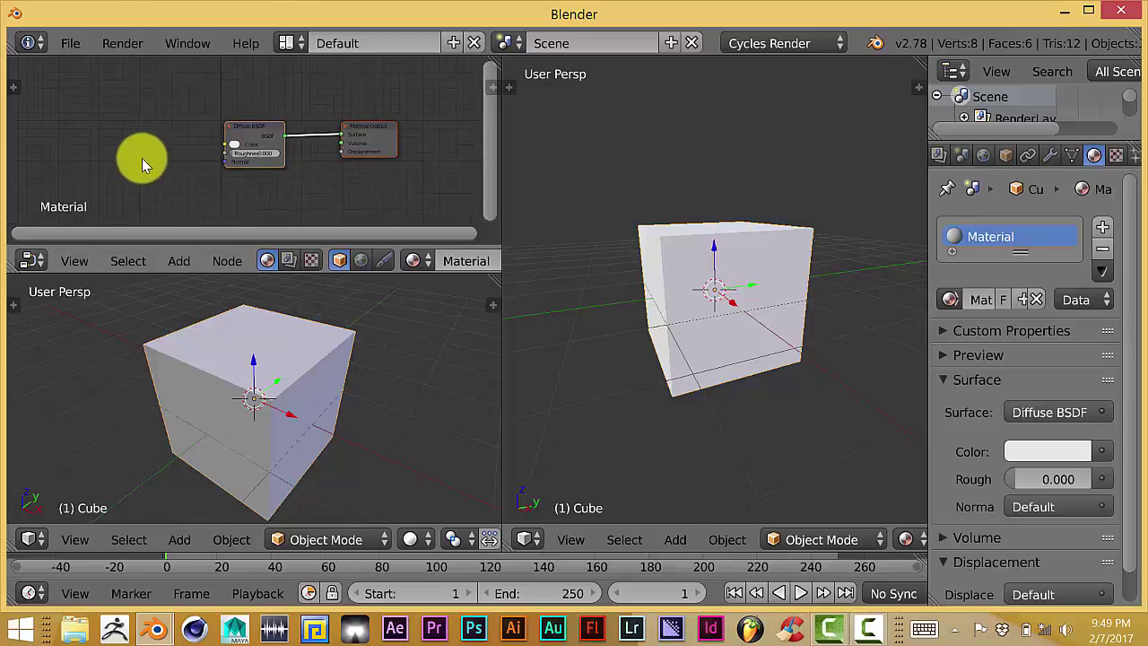
Search the add-ons in the user preferences for "node" to check whether Node Wrangler is enabled
left_click(64, 44)
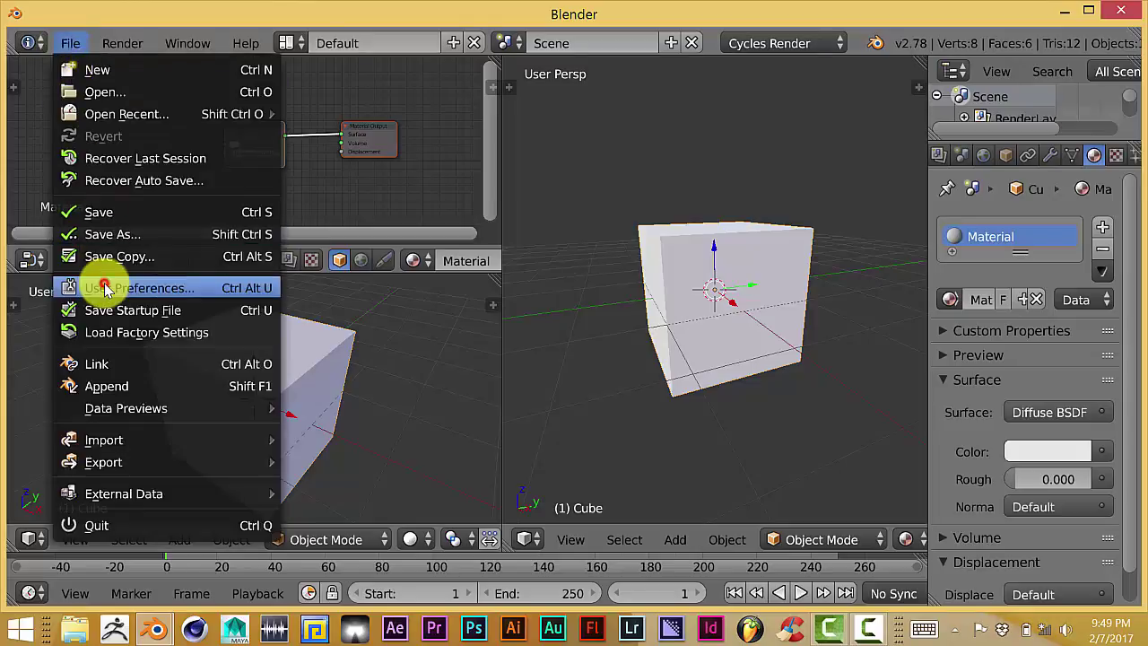
left_click(73, 288)
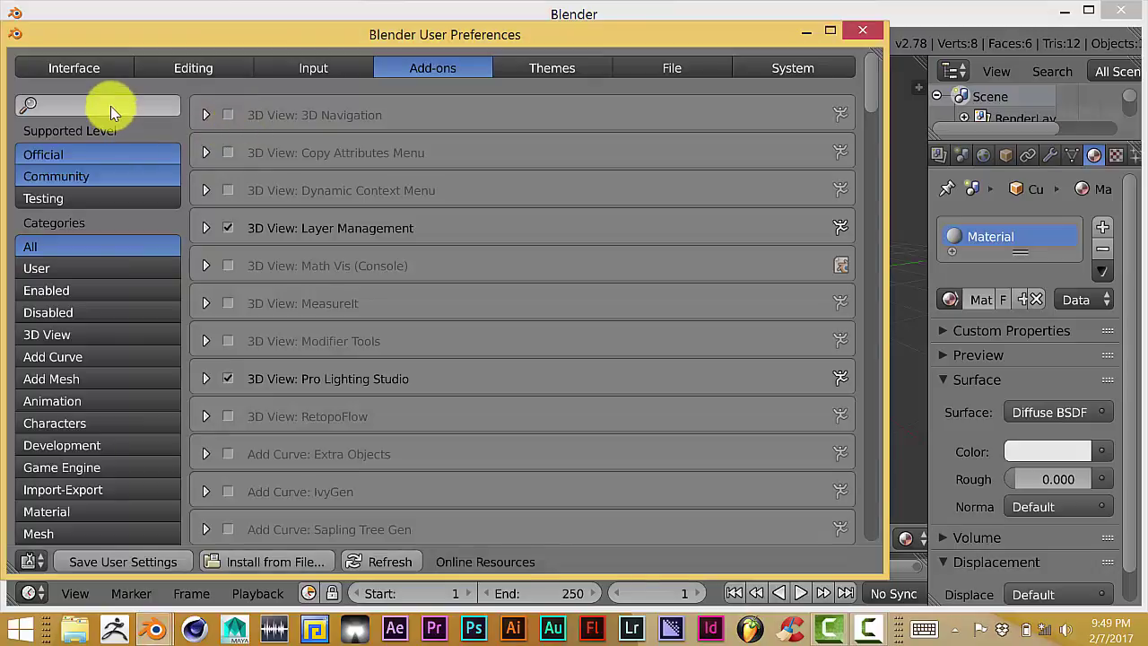
left_click(110, 105)
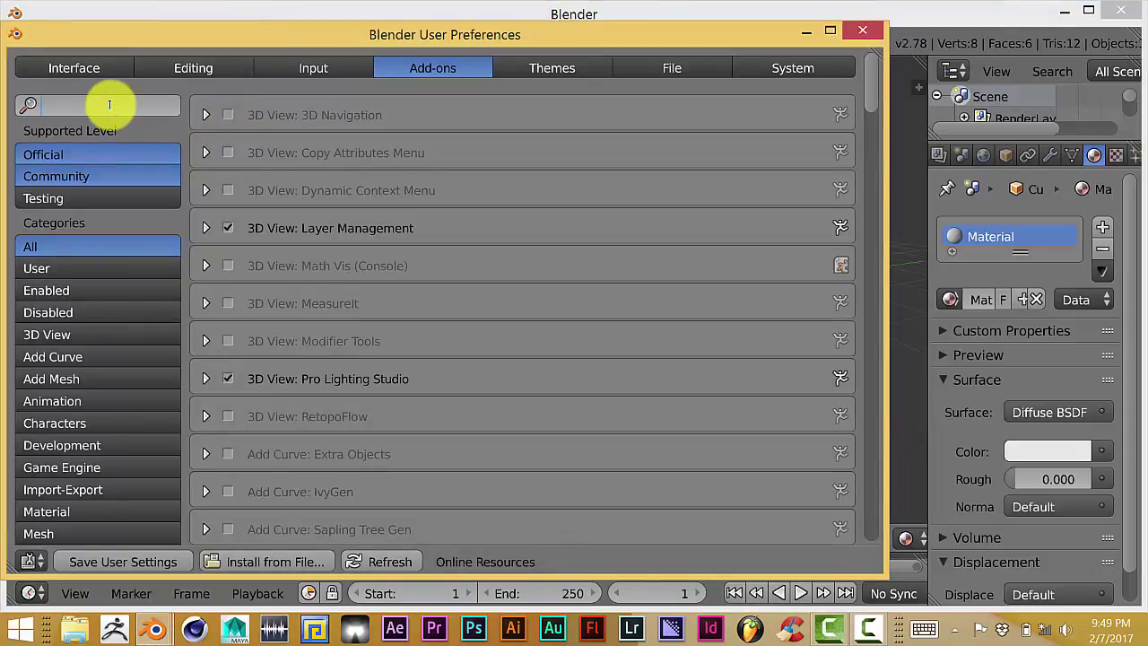
type("node")
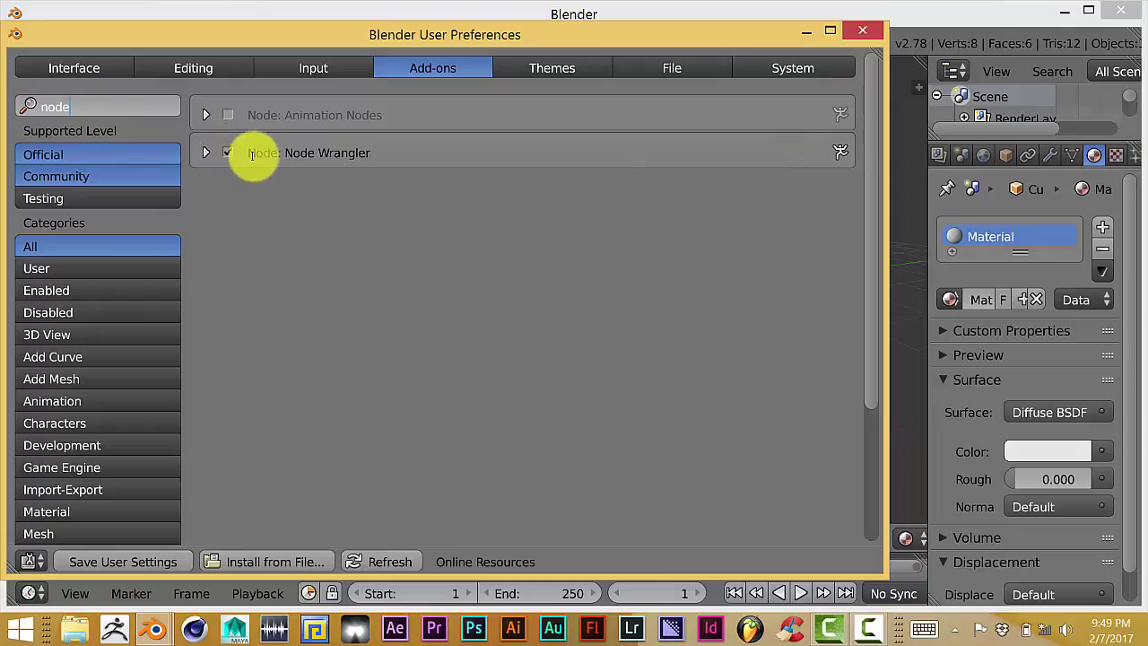
left_click(868, 34)
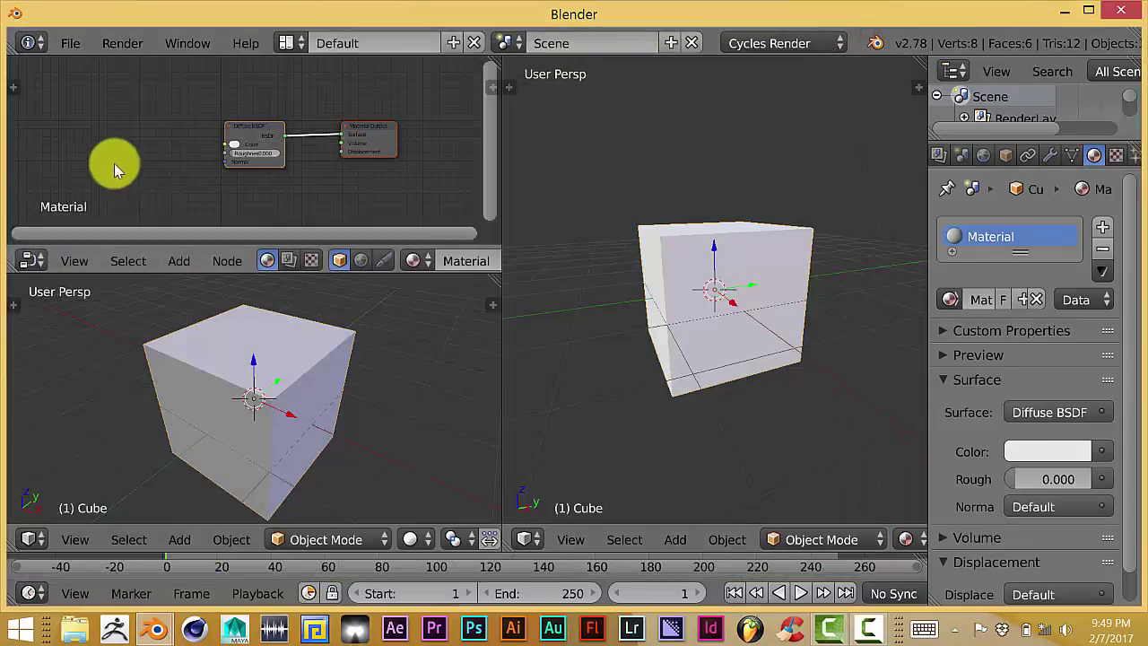
Add the Node Wrangler texture setup with Texture Coordinate, Mapping and Image Texture nodes to the cube's material
scroll(167, 180, "up", 3)
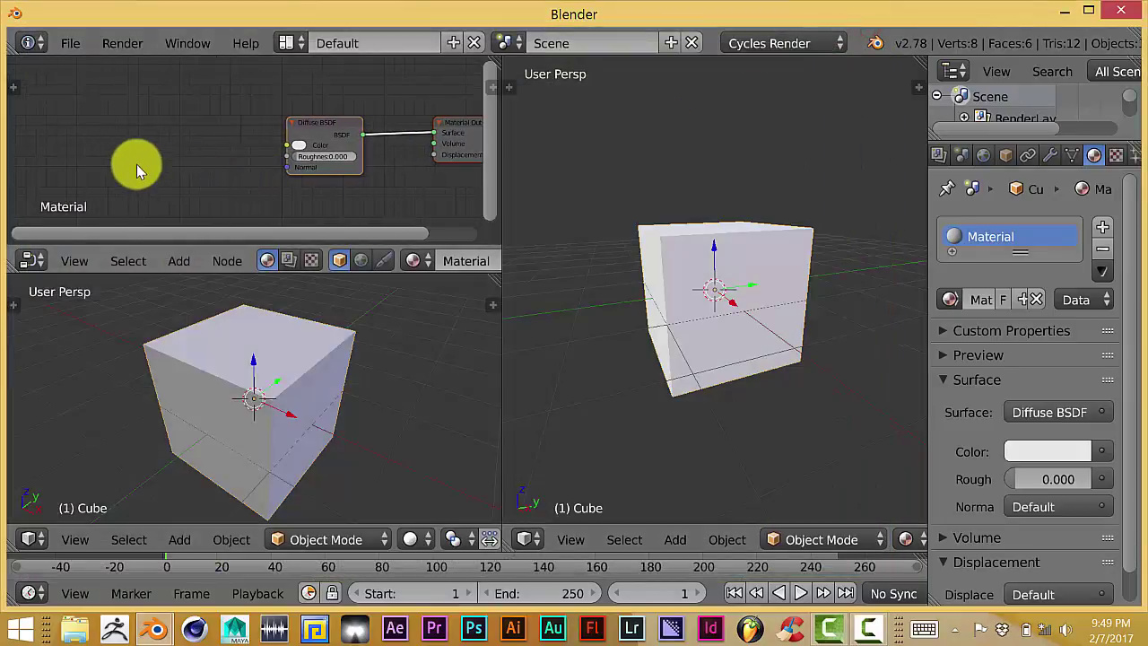
key("ctrl+t")
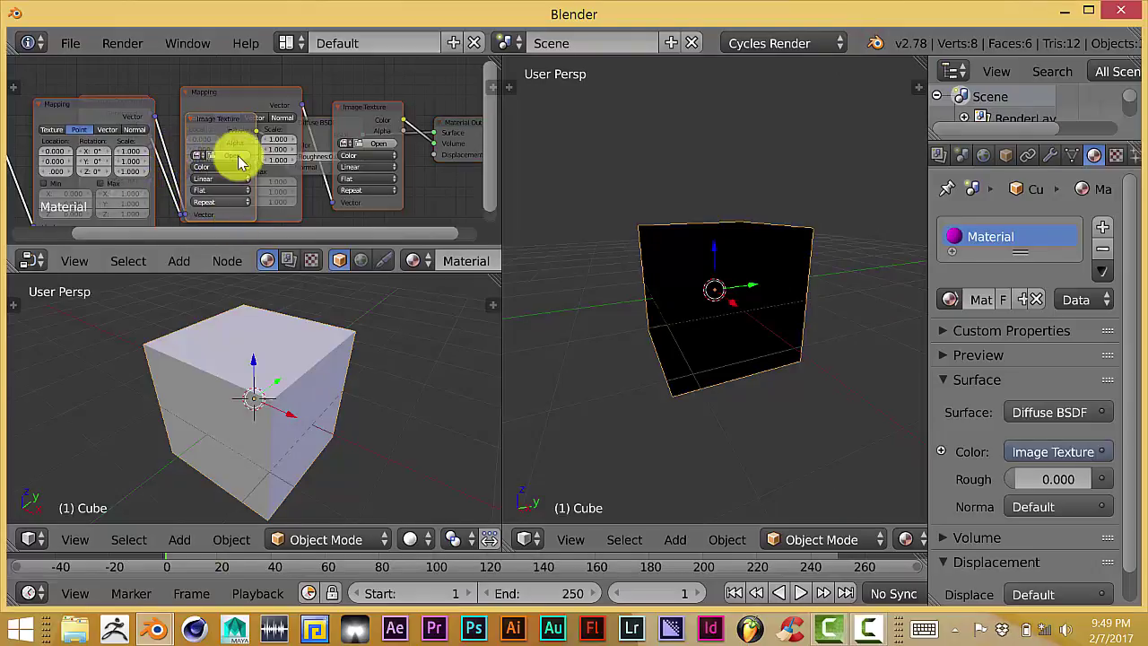
scroll(166, 158, "down", 2)
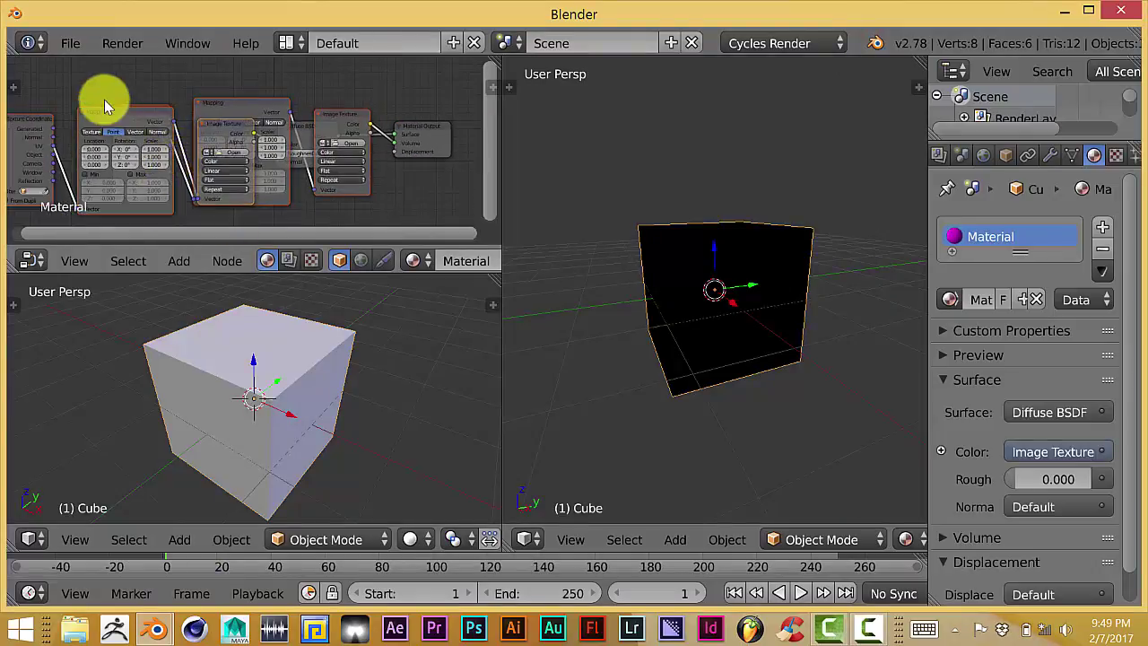
middle_click_drag(104, 100, 174, 95)
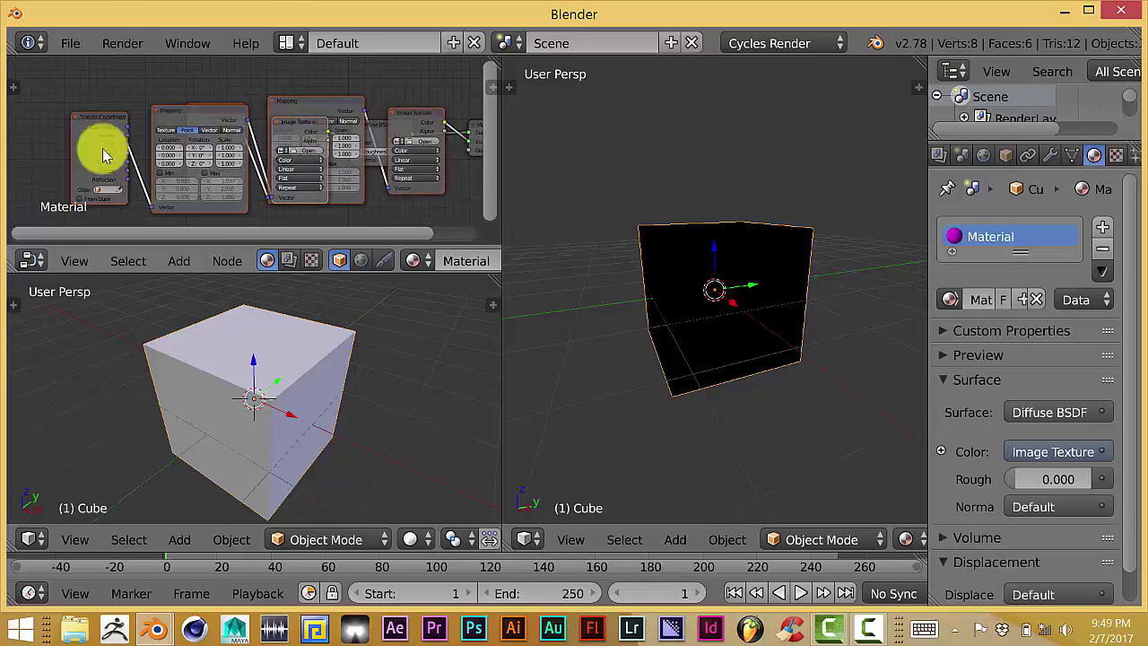
Delete the duplicate Texture Coordinate, Mapping and Image Texture nodes from the material's node tree
left_click(304, 117)
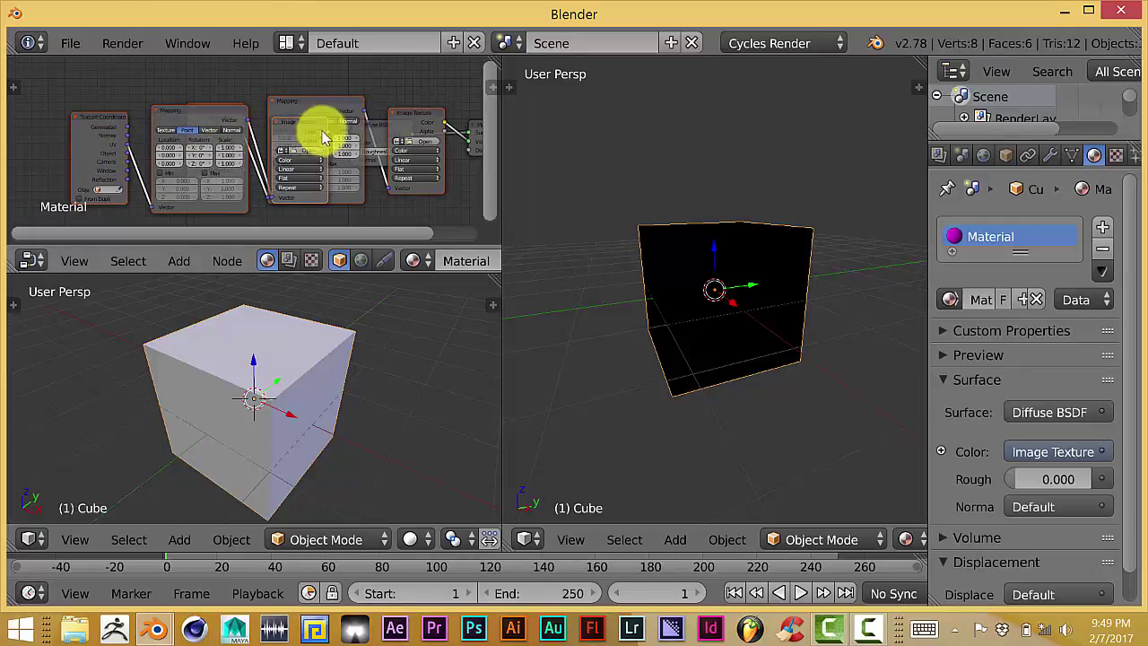
left_click(99, 123)
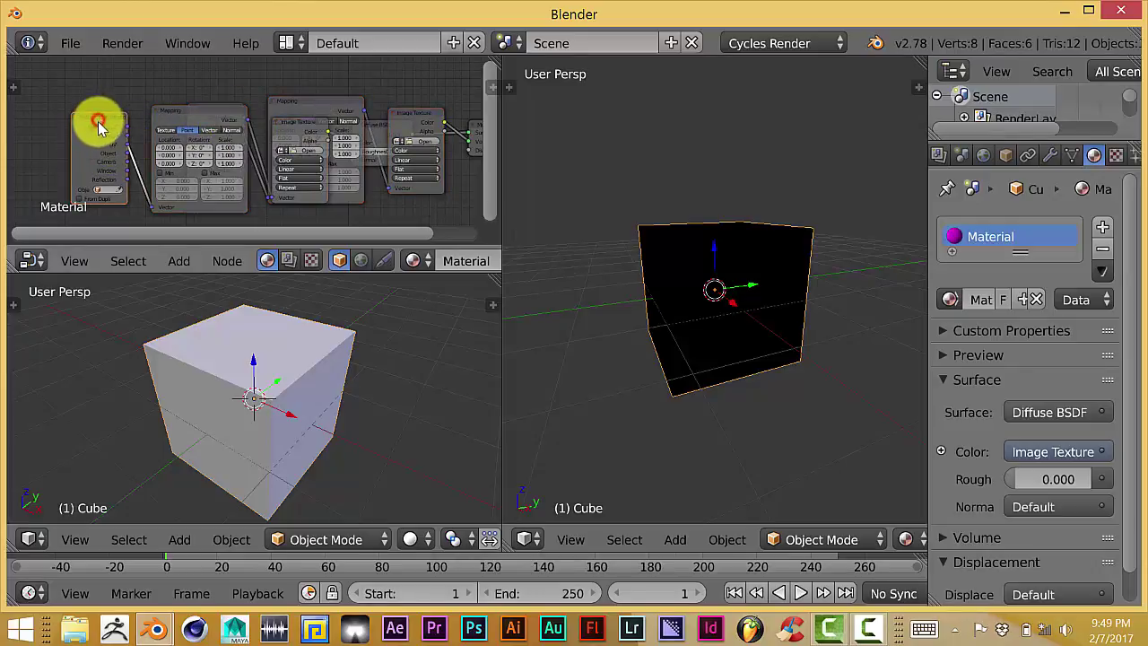
left_click(177, 117)
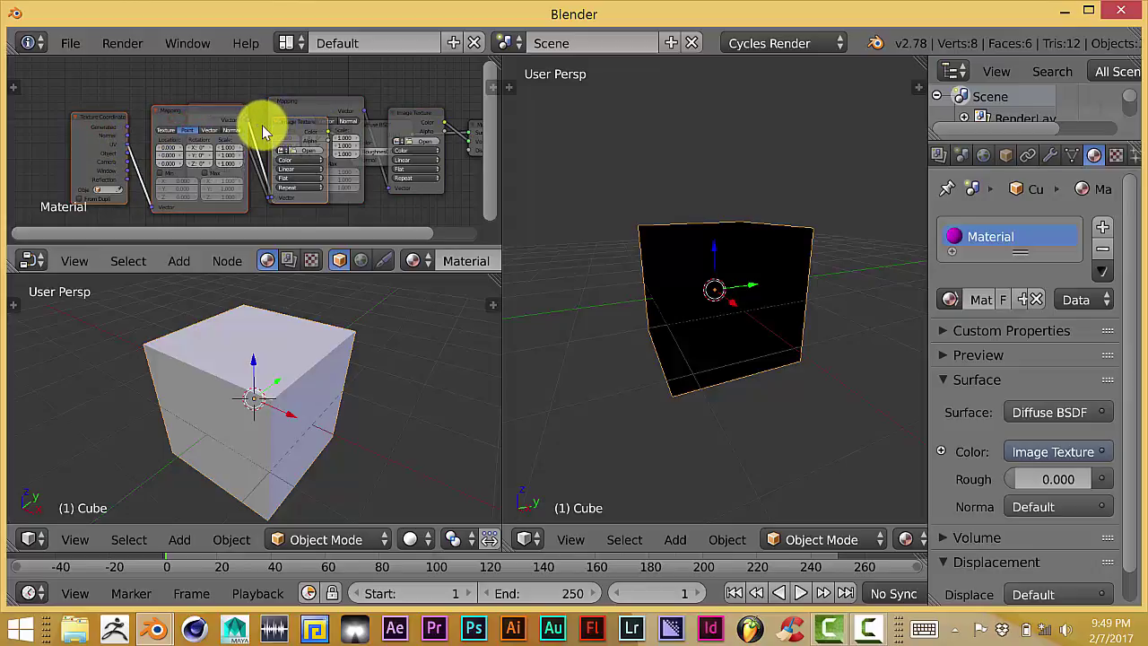
key("x")
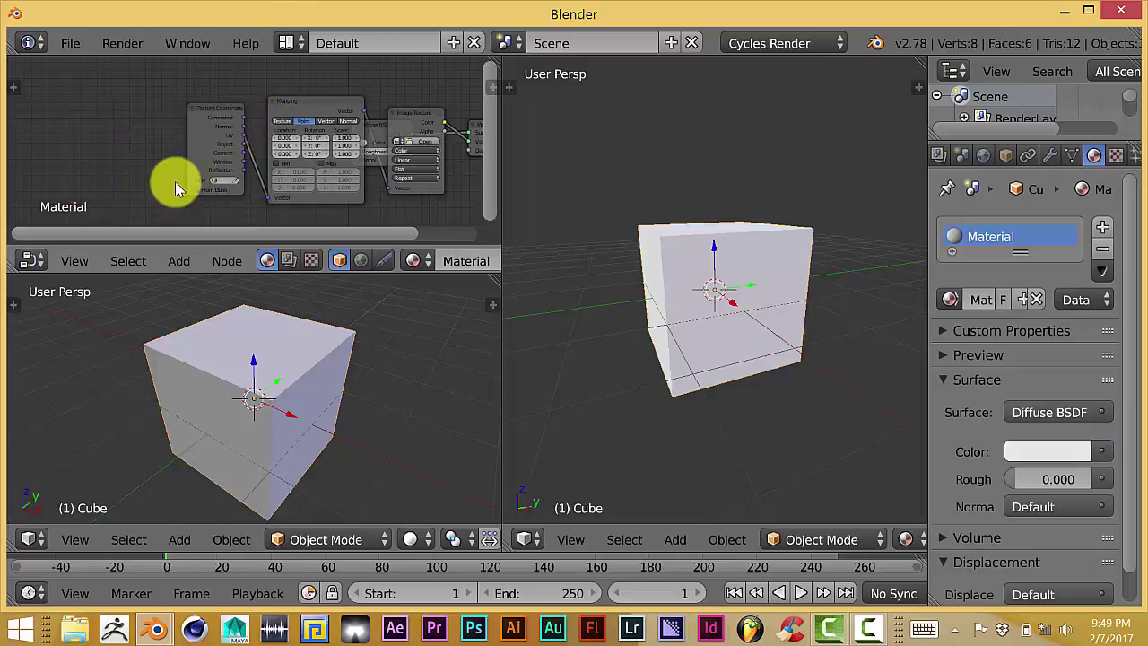
Try to move the Texture Coordinate, Mapping and Image Texture nodes together away from the Diffuse BSDF node
scroll(174, 182, "up", 1)
left_click(191, 113)
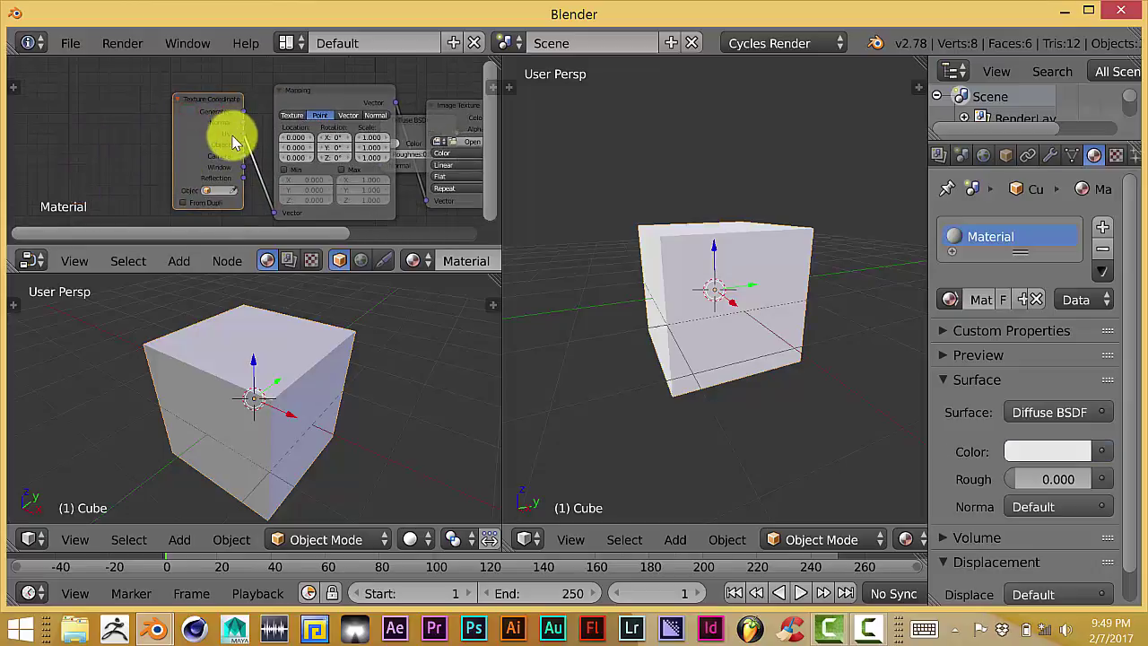
scroll(234, 141, "down", 1)
left_click(325, 104, "shift")
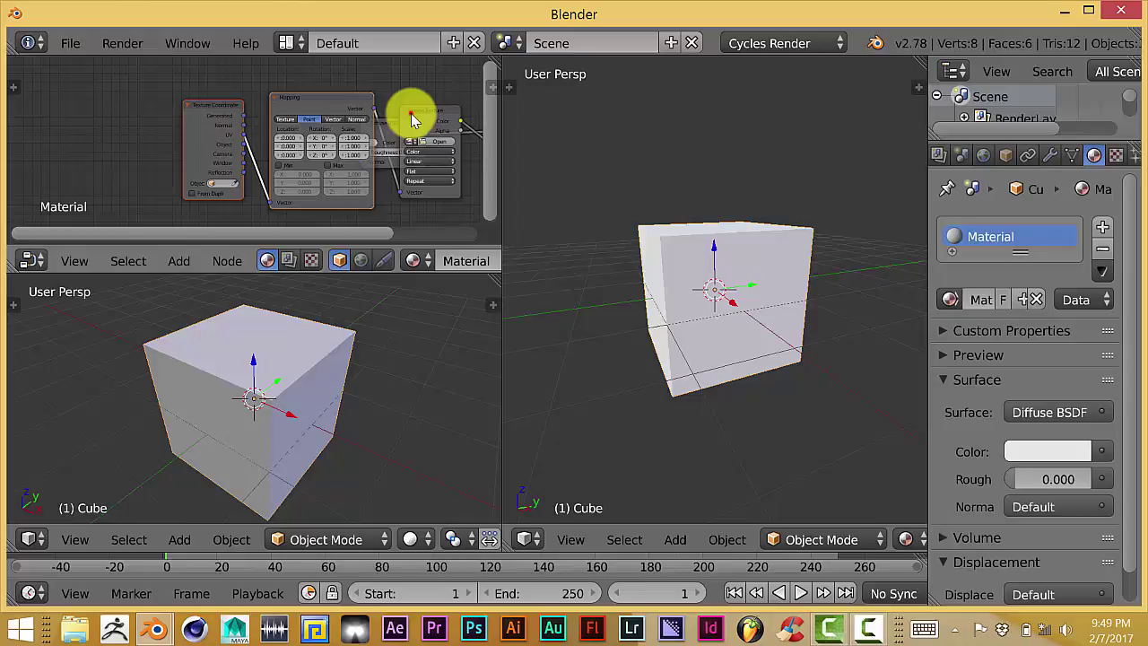
left_click(411, 113, "shift")
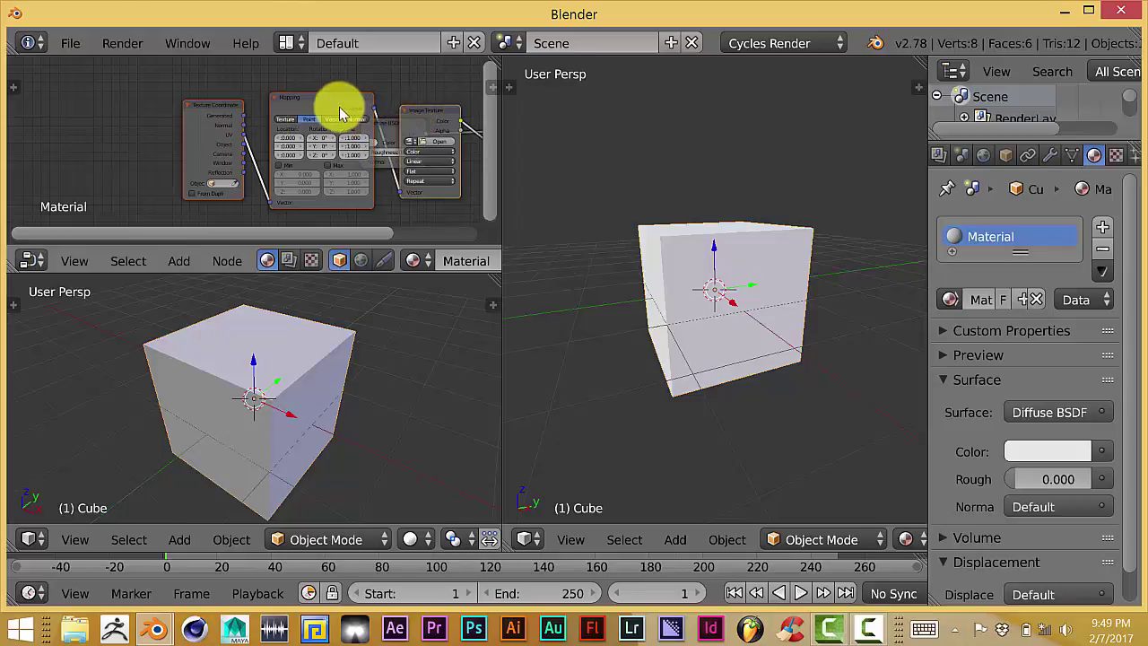
mouse_move(340, 106)
left_mouse_down()
mouse_move(295, 106)
mouse_move(328, 103)
left_mouse_up()
scroll(148, 97, "down", 2)
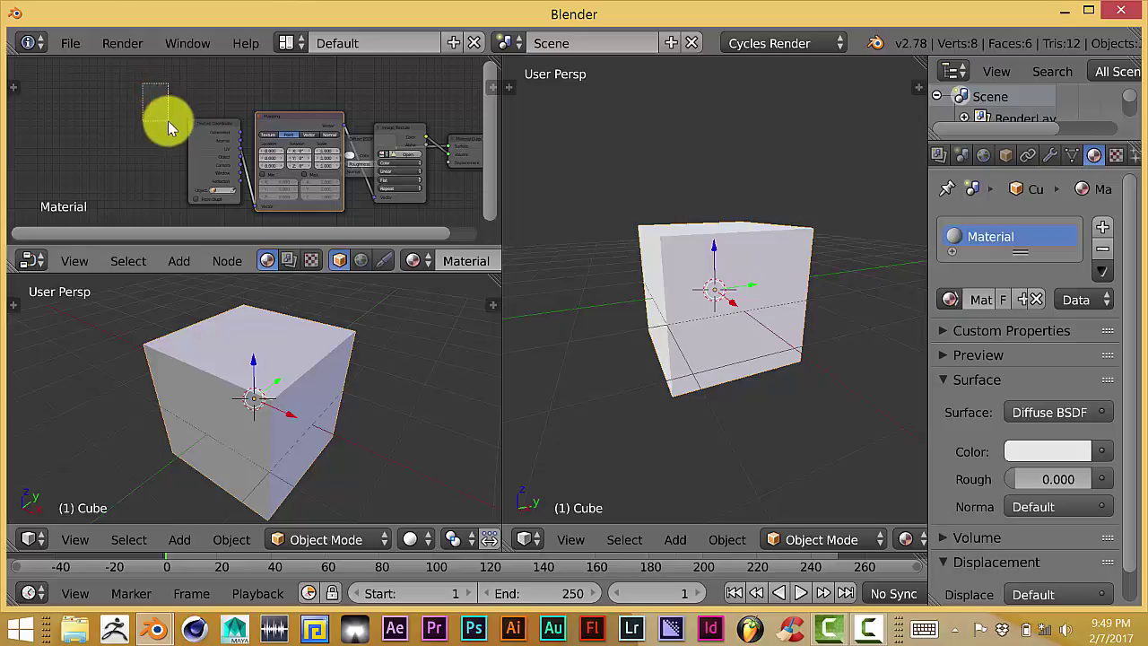
left_click_drag(246, 123, 371, 136)
Move the Texture Coordinate, Mapping and Image Texture nodes together so they sit before the Diffuse BSDF node without overlapping it
left_click(375, 137)
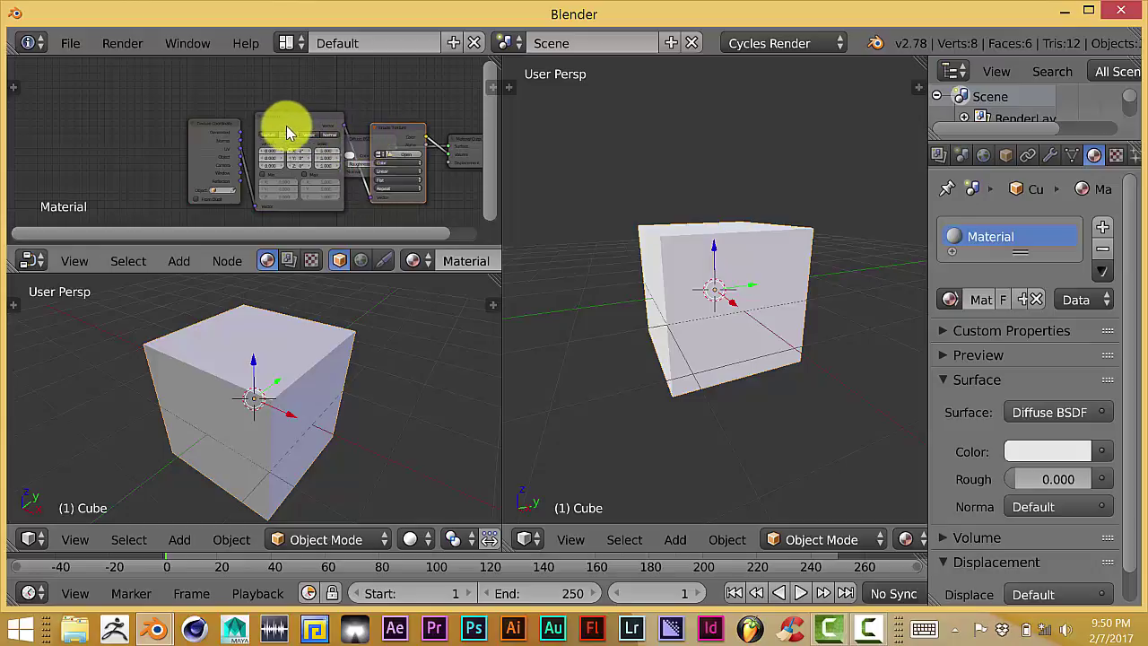
left_click(280, 121, "shift")
left_click(223, 130, "shift")
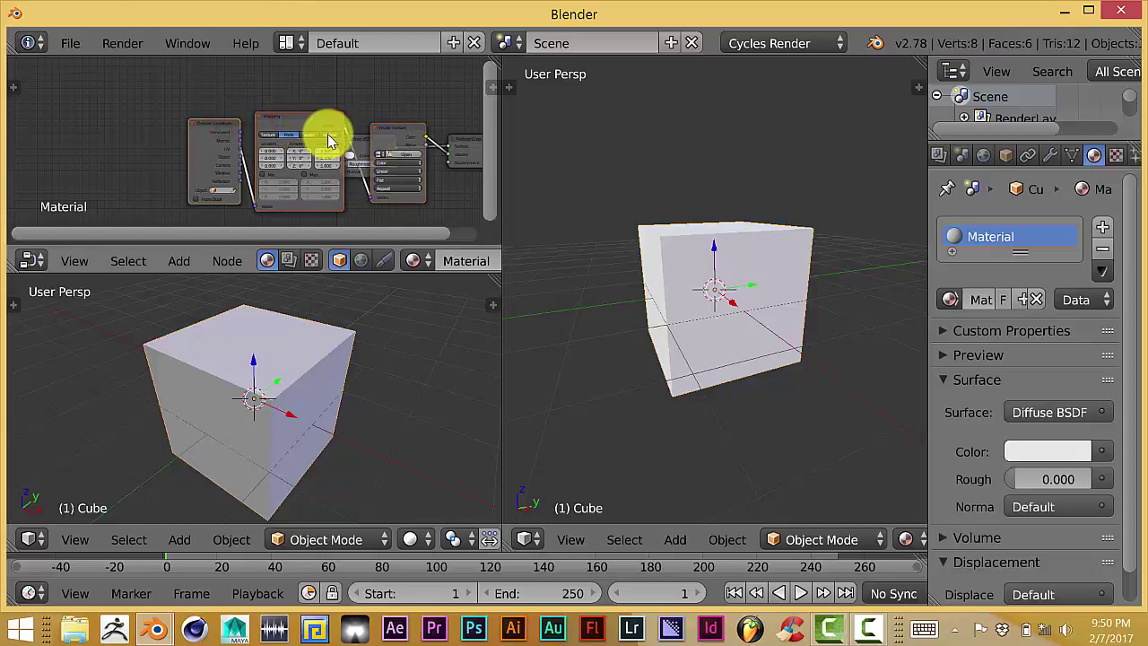
key("g")
left_click(162, 124)
scroll(237, 159, "up", 3)
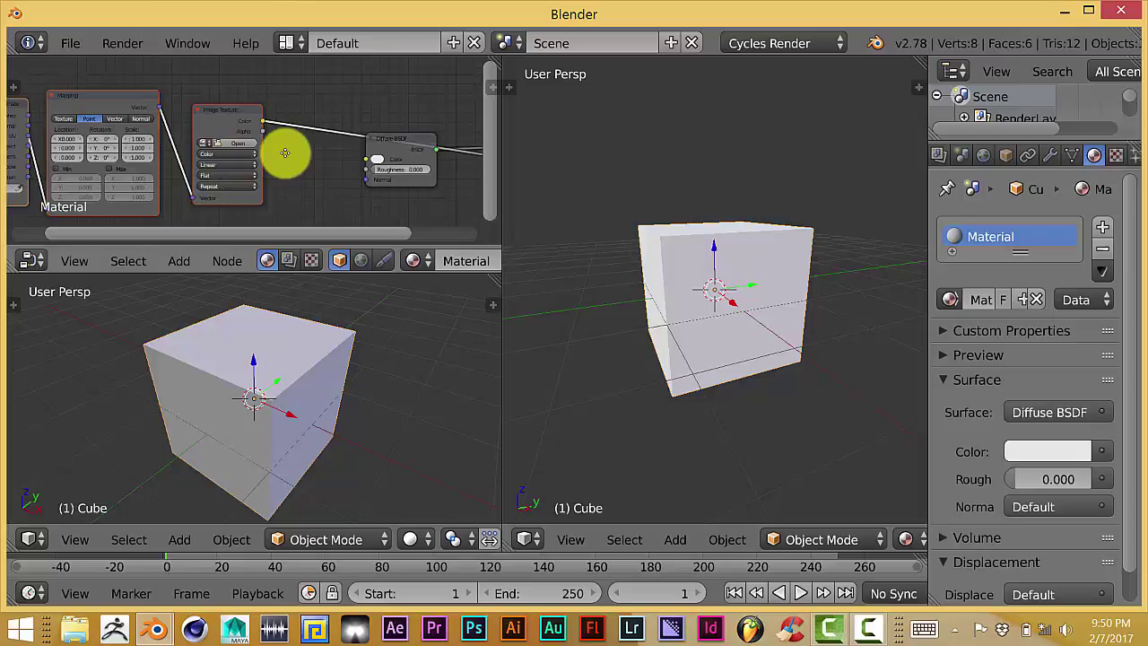
Connect the Image Texture's Color output to the Diffuse BSDF's Color input and remove its link to the Material Output's Volume input
middle_click_drag(285, 153, 257, 158)
scroll(253, 156, "up", 1)
left_click_drag(231, 124, 347, 167)
middle_click_drag(433, 193, 354, 185)
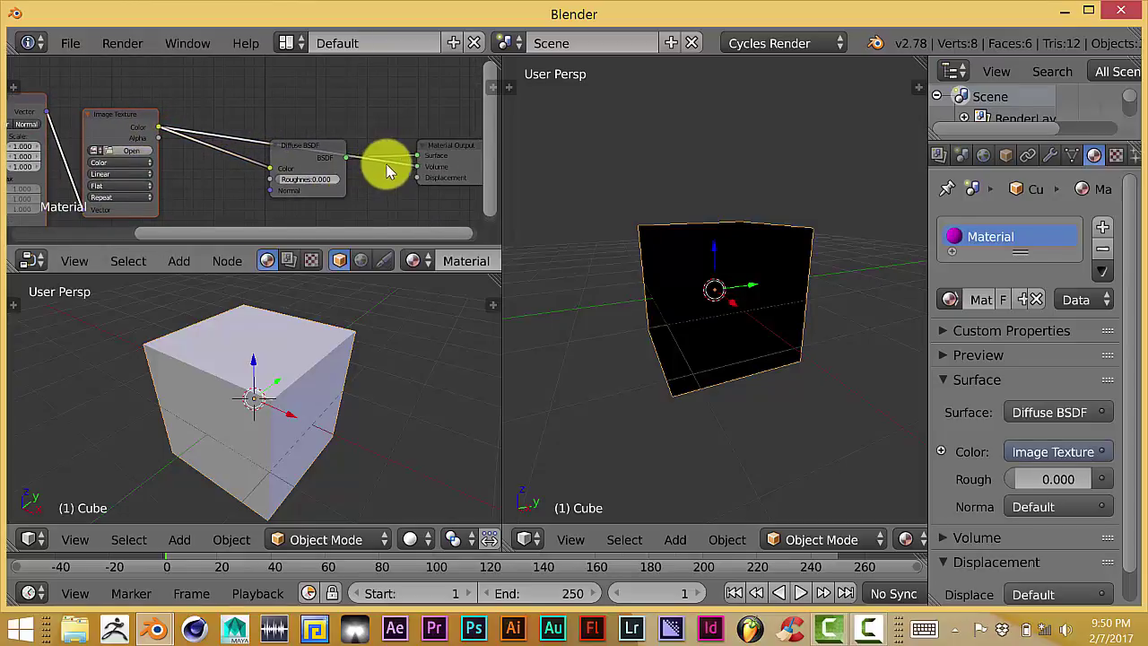
left_click_drag(411, 166, 256, 186)
middle_click_drag(263, 179, 426, 166)
Link the Texture Coordinate node's Generated output to the Mapping node's Vector input and set the mapping type to Texture
scroll(77, 154, "up", 4)
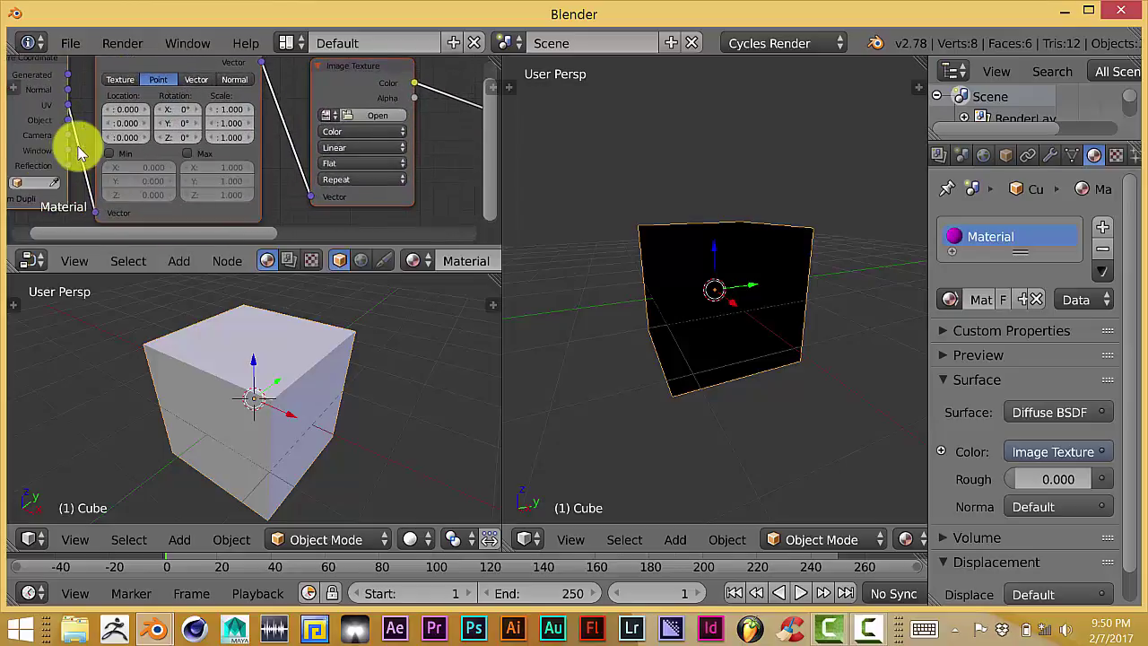
middle_click_drag(79, 153, 194, 167)
scroll(146, 131, "down", 1)
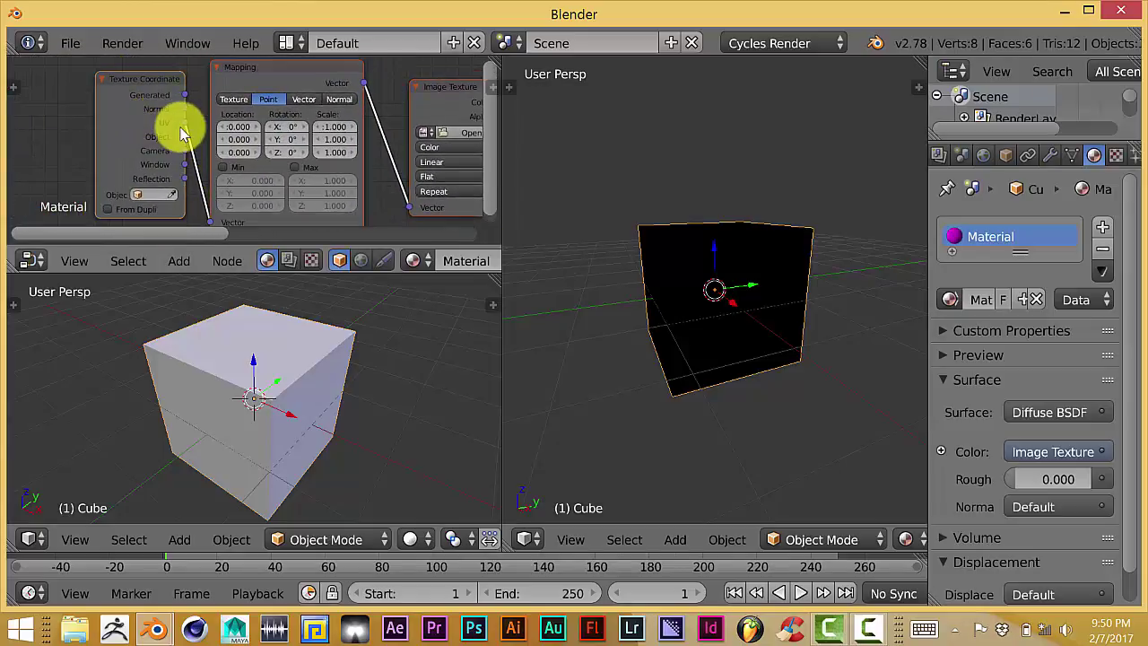
left_click_drag(188, 97, 218, 219)
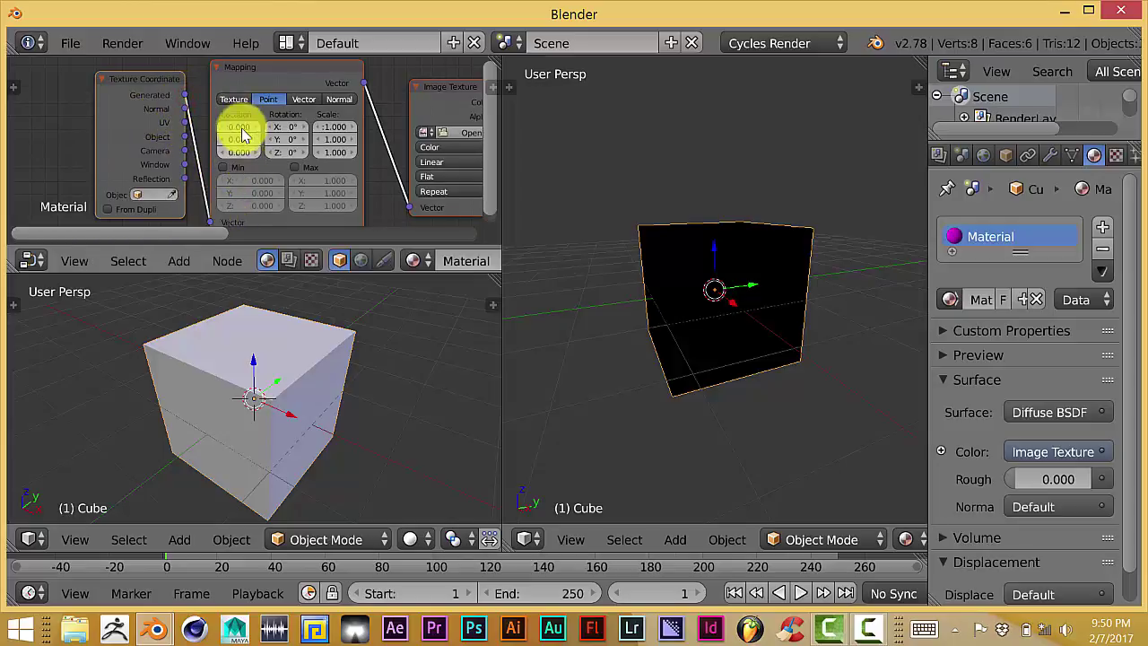
left_click(231, 99)
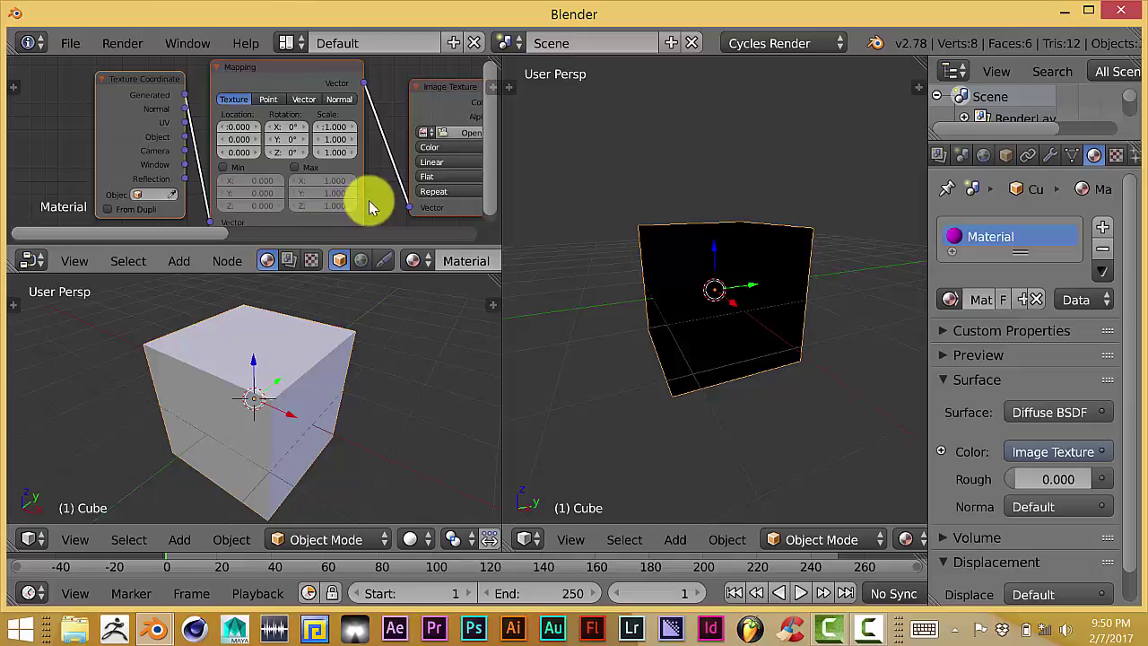
Start opening an image for the Image Texture node and browse to the bookmarked "blender textures" folder
middle_click_drag(367, 198, 108, 184)
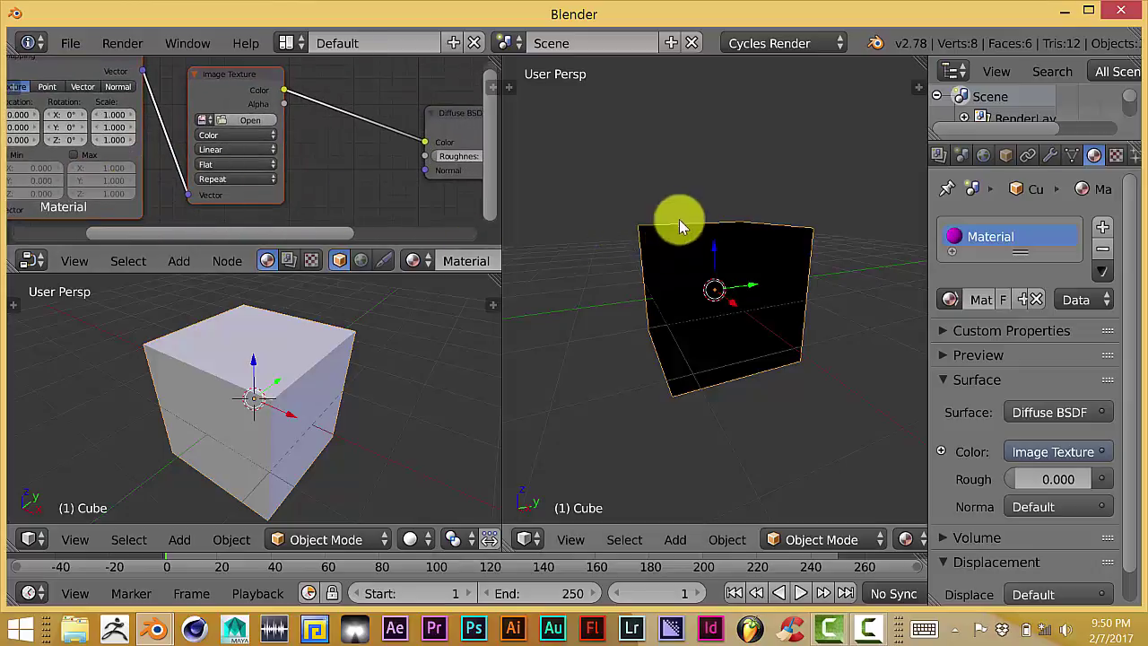
left_click(713, 287)
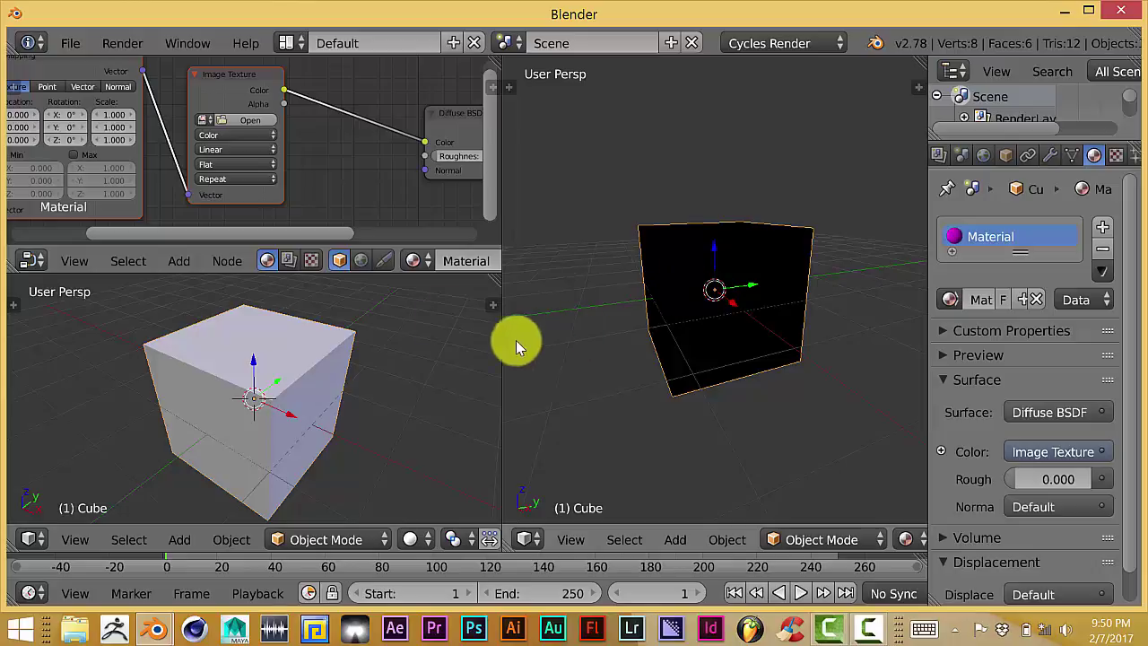
left_click(245, 120)
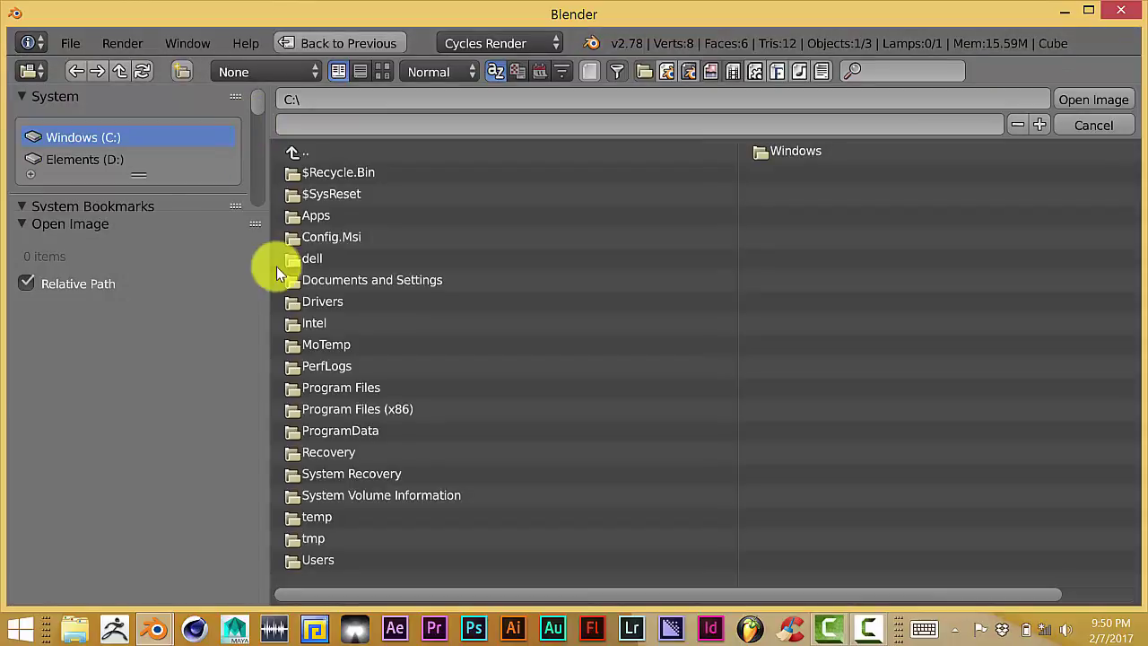
left_click_drag(159, 210, 159, 349)
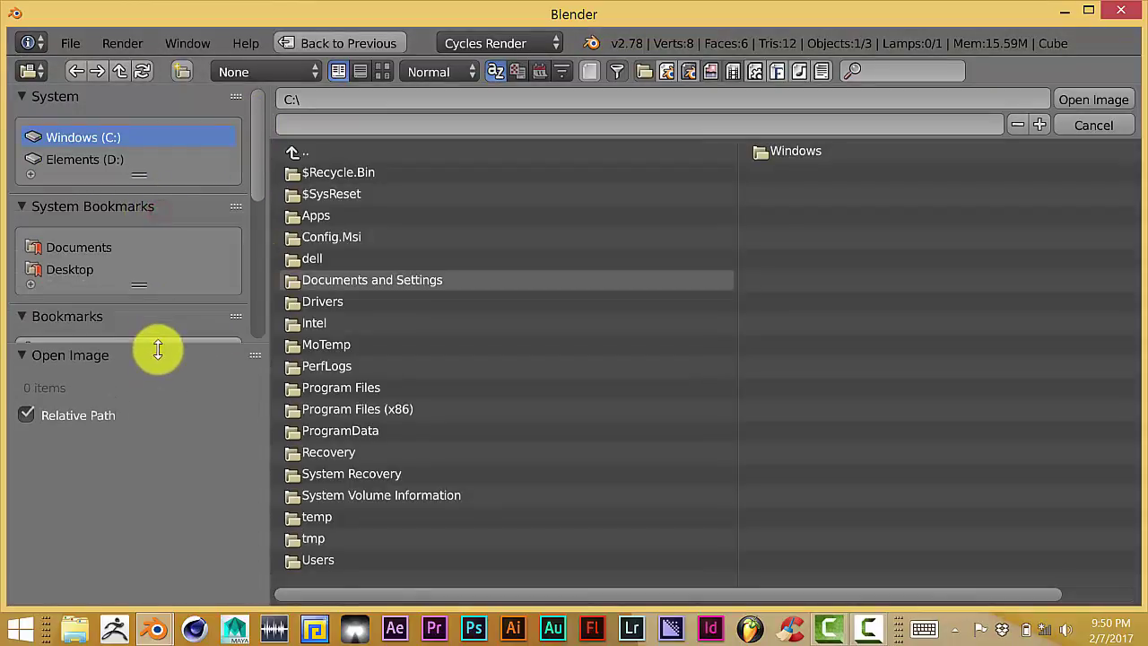
scroll(164, 309, "down", 6)
scroll(164, 309, "down", 3)
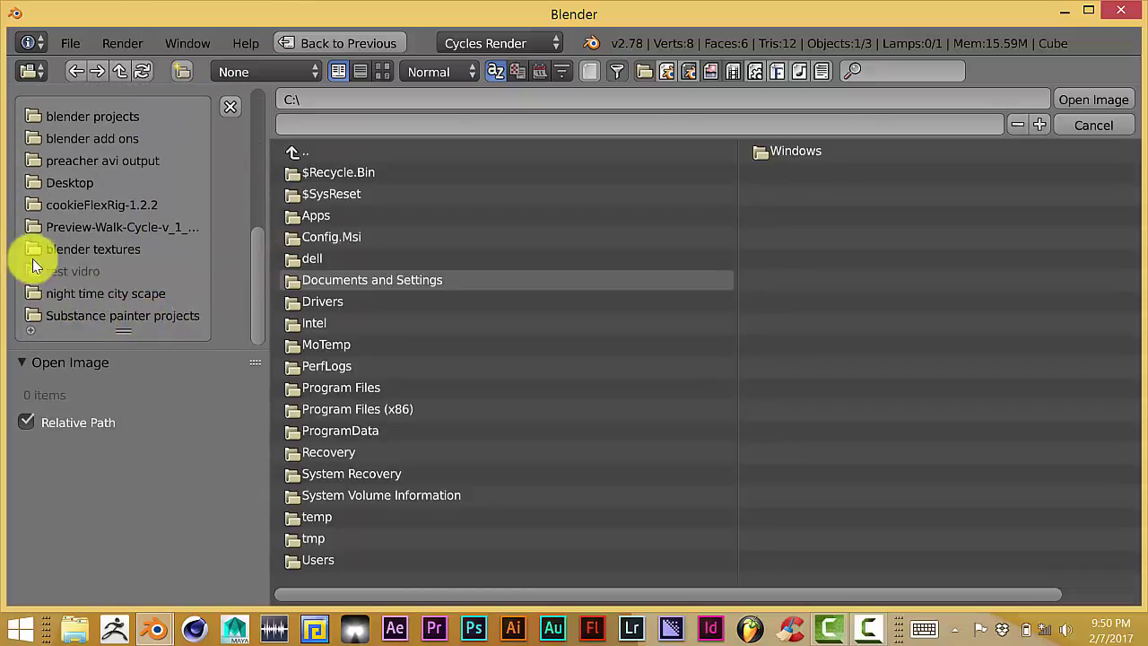
left_click(114, 249)
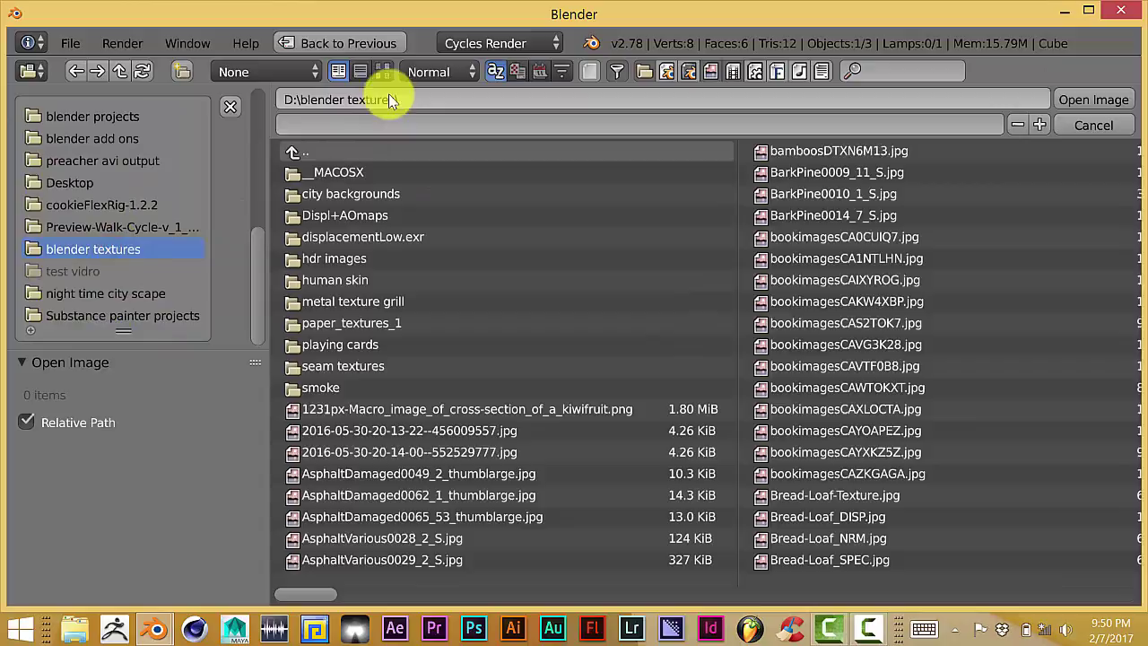
Show the image files as thumbnails and load BrickOldSharp0289_2_S.jpg into the Image Texture node
left_click(383, 71)
scroll(605, 326, "down", 10)
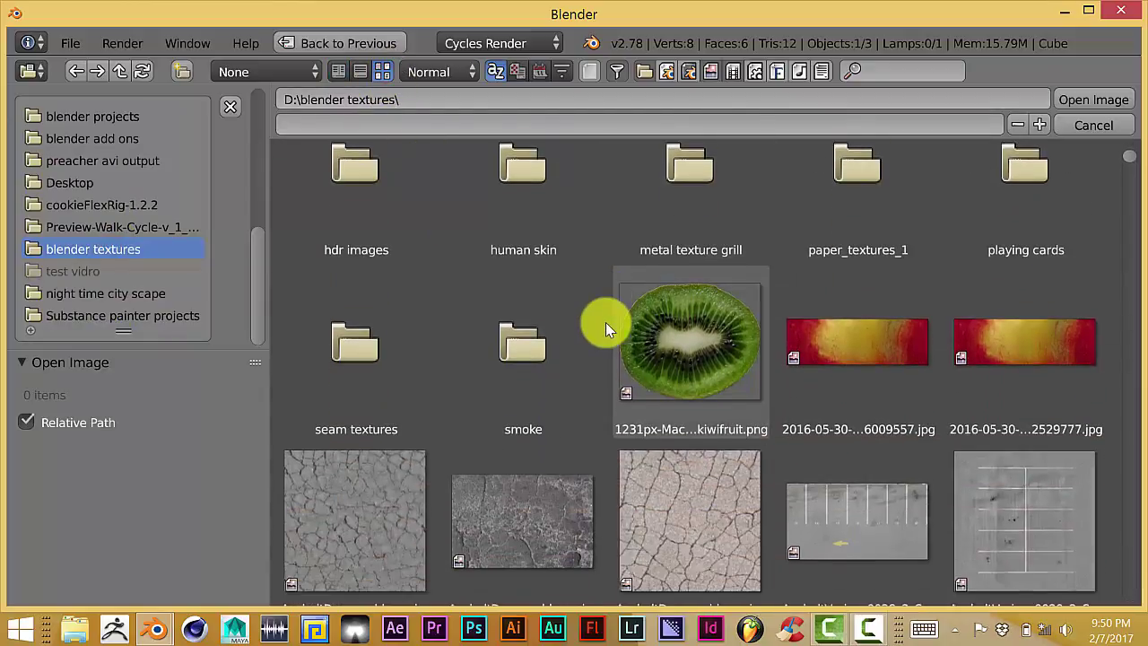
scroll(605, 322, "down", 14)
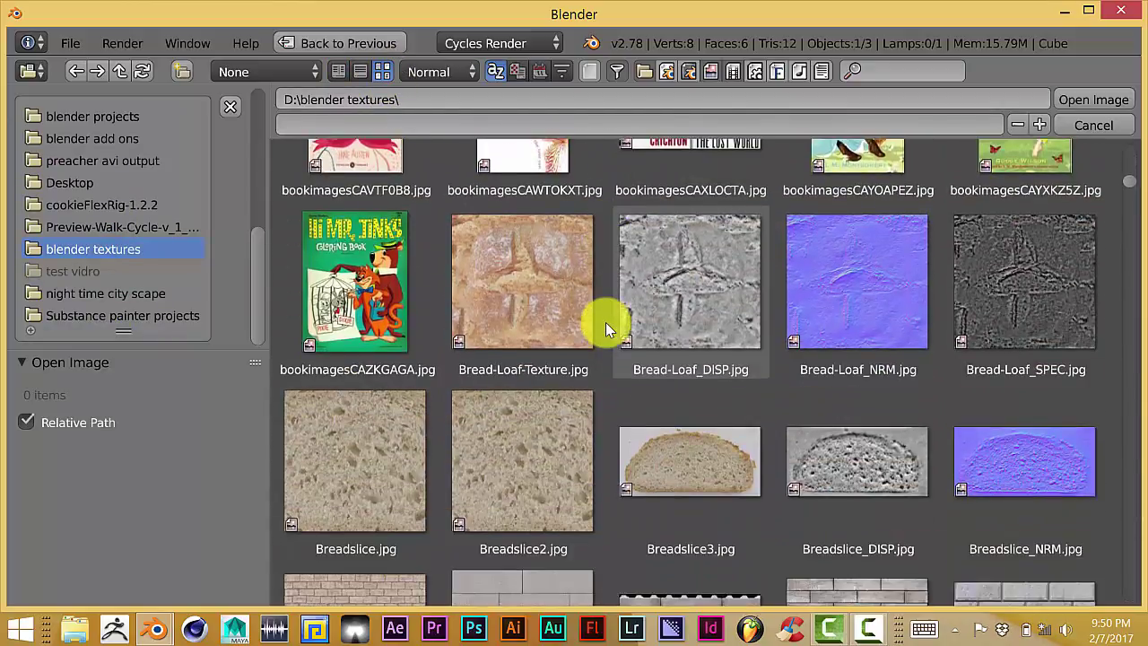
scroll(606, 322, "down", 5)
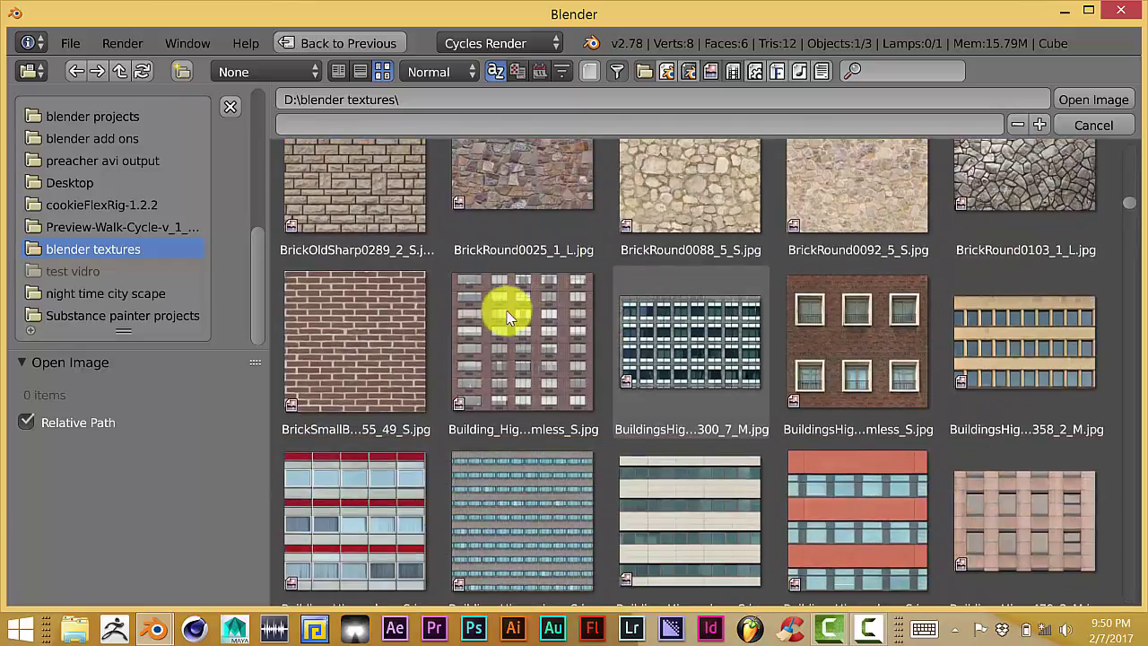
scroll(449, 259, "up", 2)
left_click(396, 250)
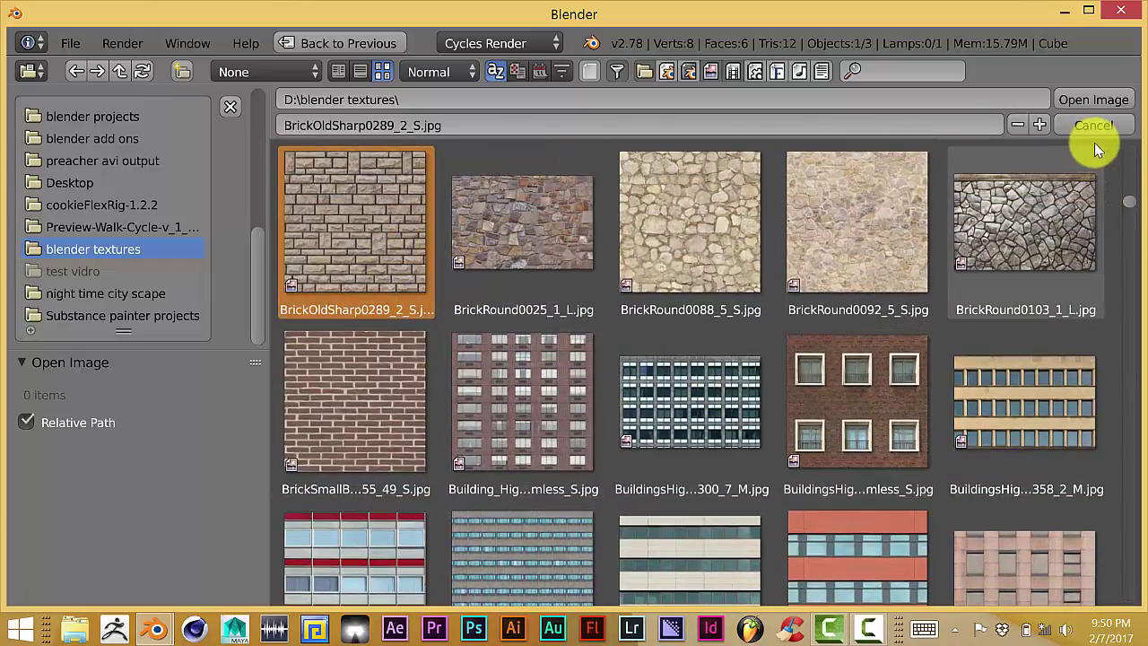
left_click(1094, 99)
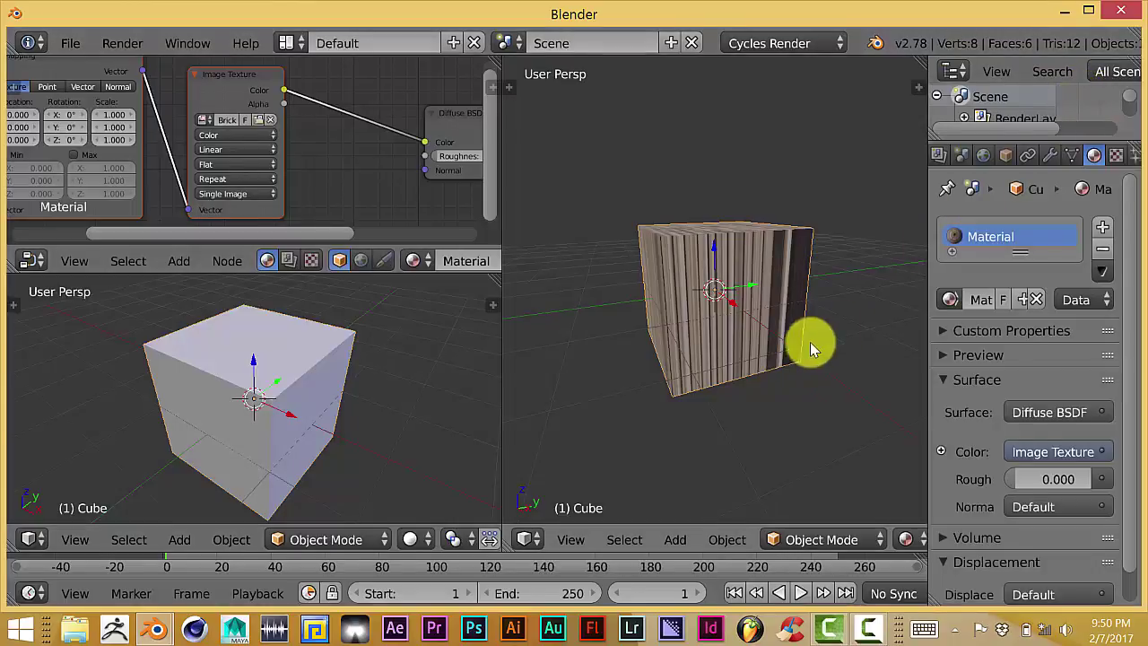
Set the Image Texture node's projection to Box and inspect the brick texture on the cube's faces
middle_click_drag(746, 374, 686, 323)
scroll(744, 282, "up", 4)
scroll(718, 280, "down", 3)
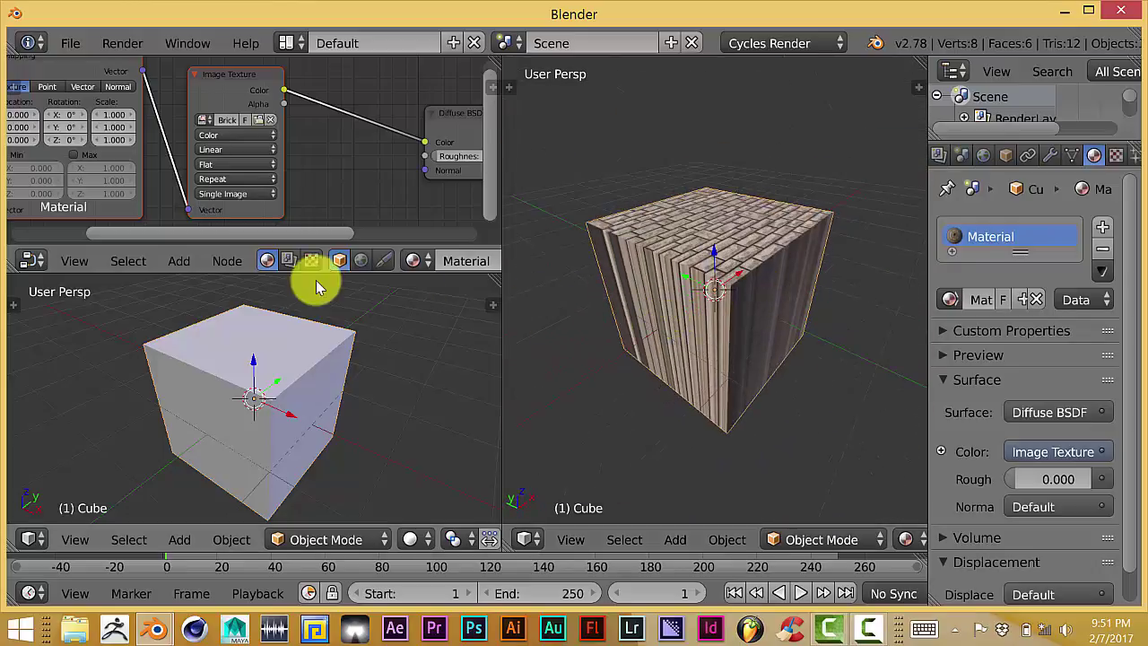
left_click(260, 167)
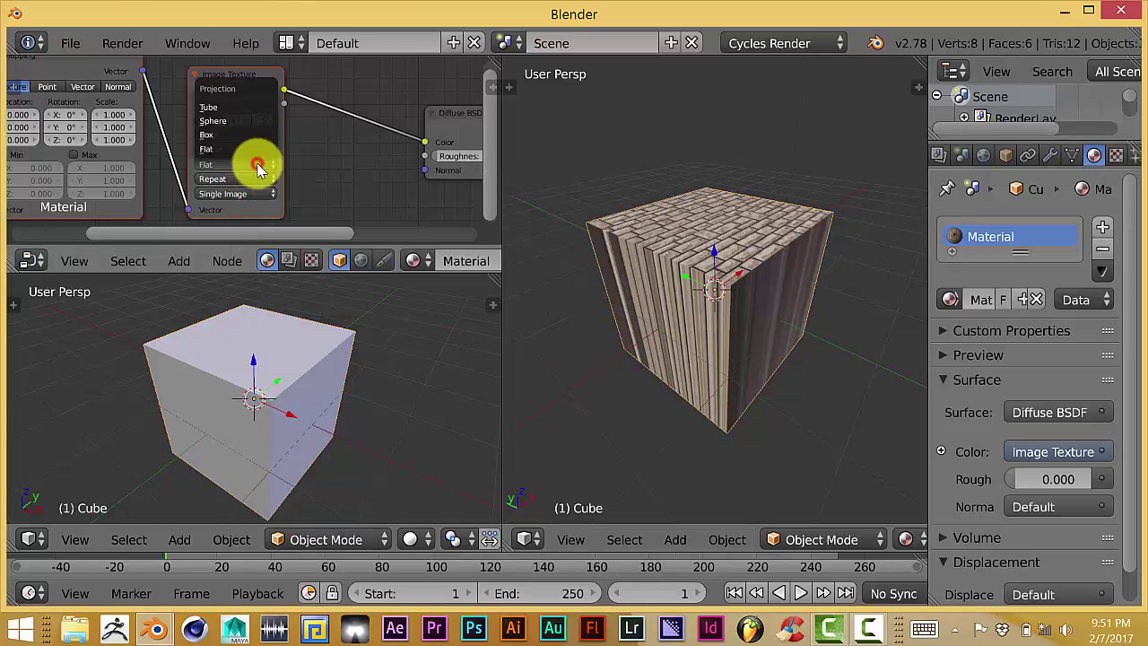
left_click(243, 135)
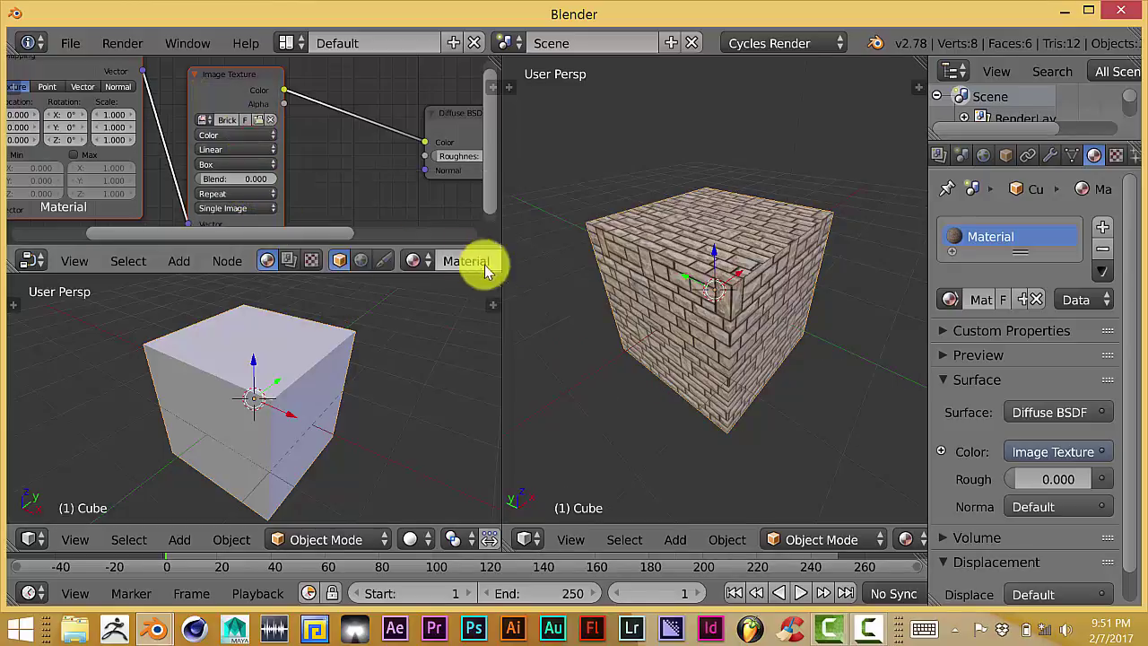
middle_click_drag(680, 299, 604, 243)
middle_click_drag(712, 266, 680, 255)
scroll(701, 223, "down", 3)
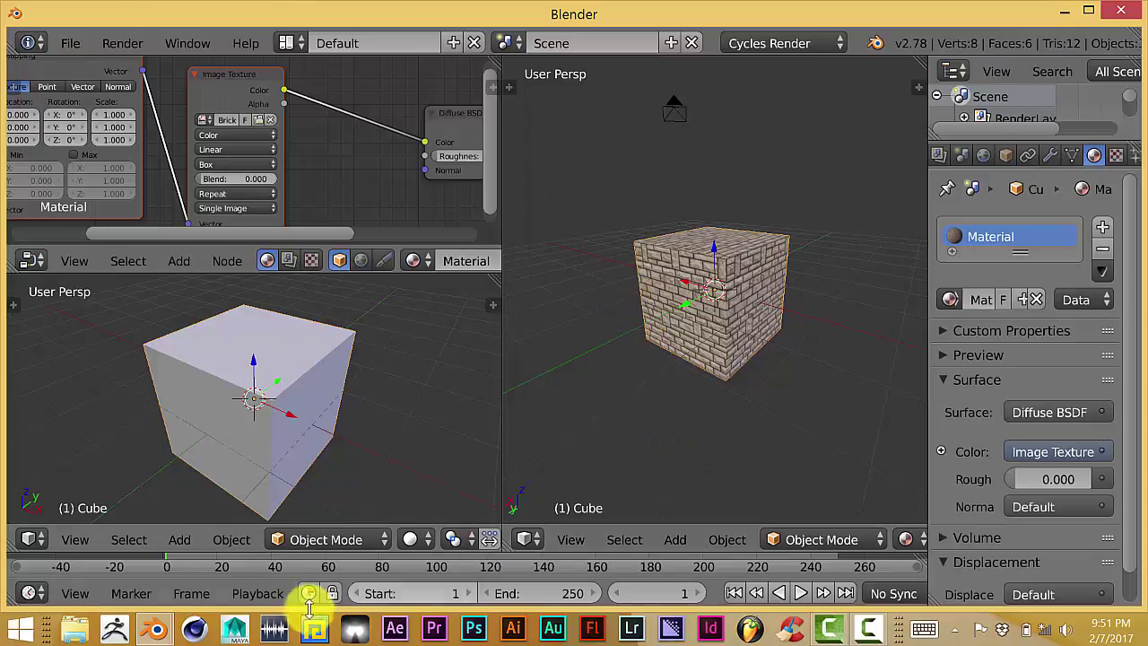
Switch to the other Blender window with Jesus project.blend open
mouse_move(156, 633)
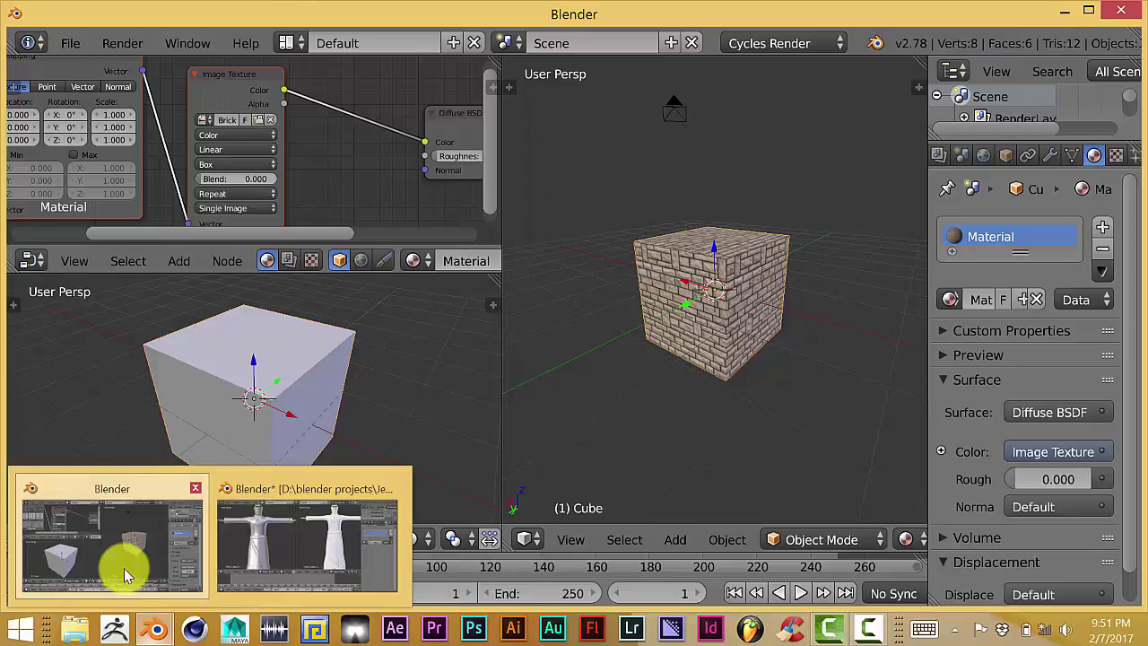
left_click(344, 530)
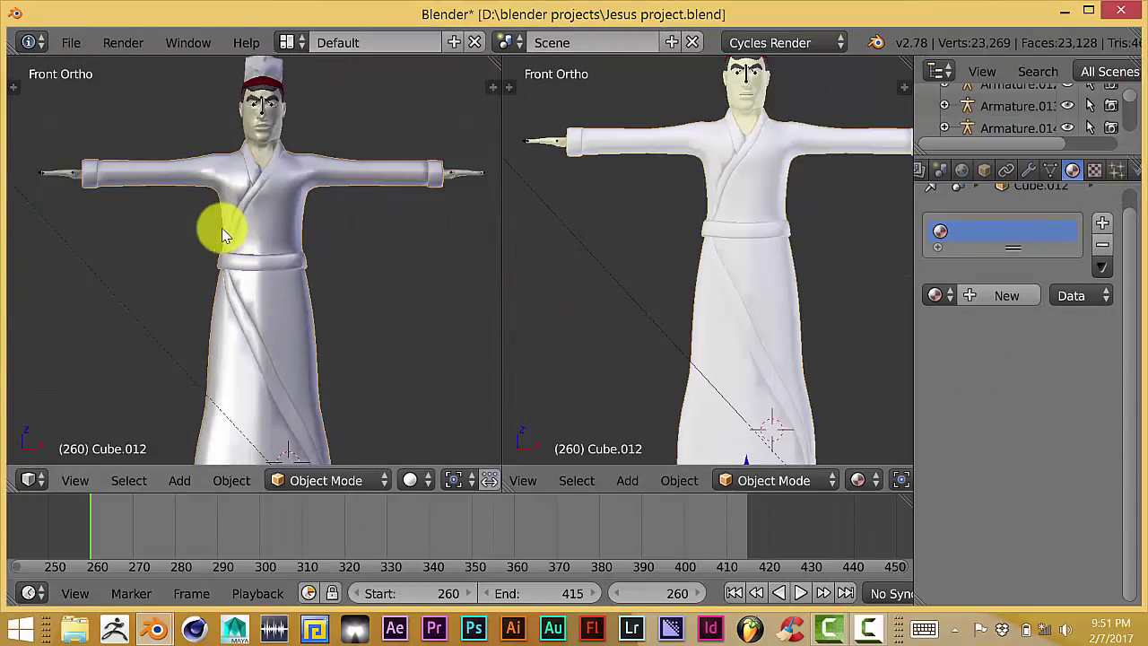
scroll(224, 225, "down", 1)
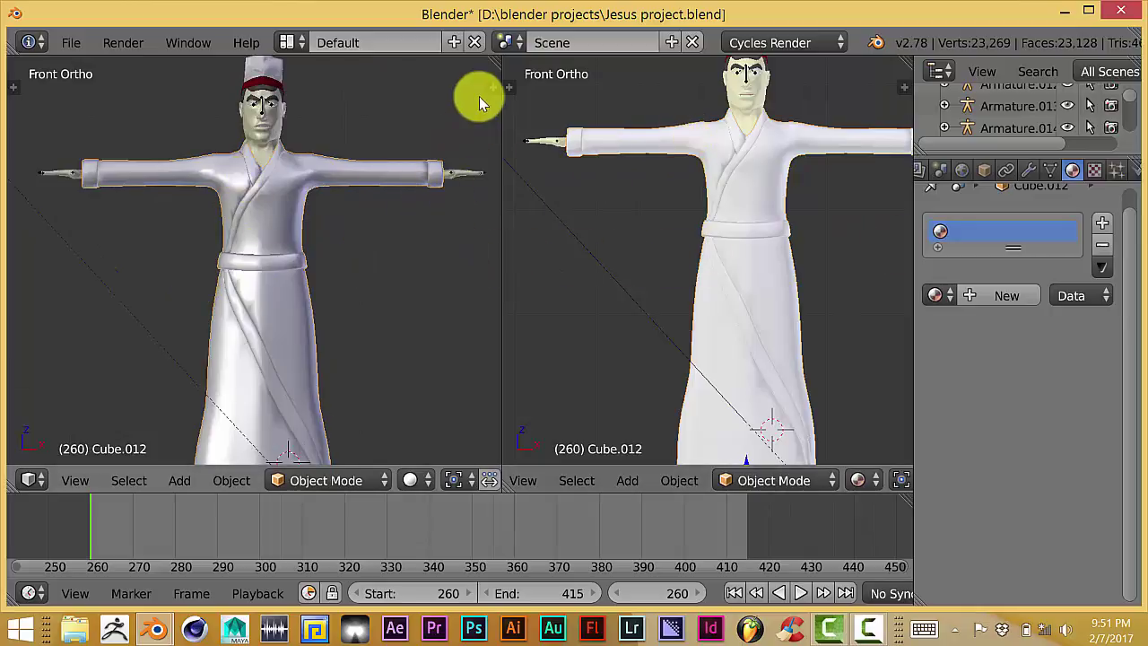
Split the solid-shaded 3D viewport and turn its upper part into an enlarged Node Editor with the properties sidebar hidden
left_click_drag(495, 64, 351, 225)
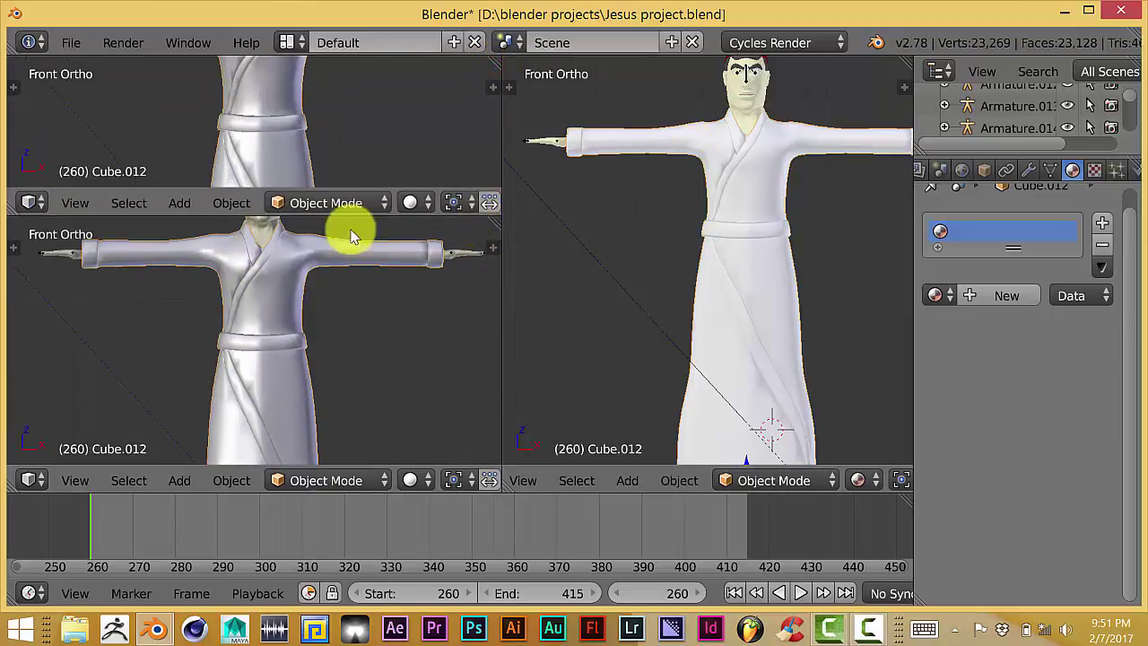
left_click(41, 205)
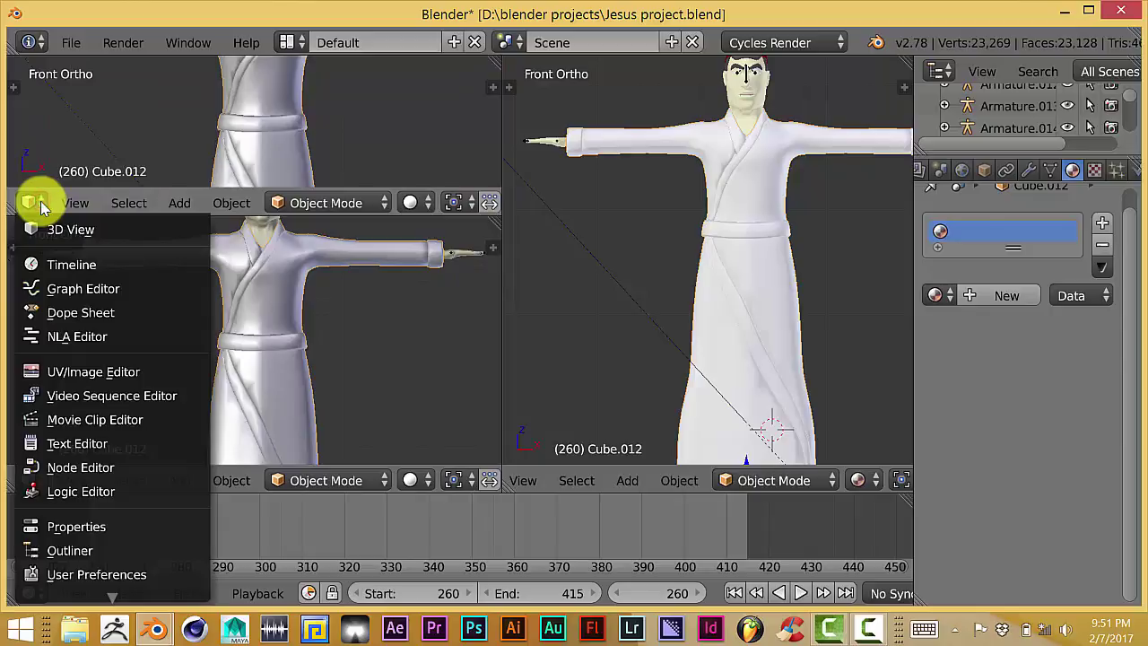
left_click(56, 467)
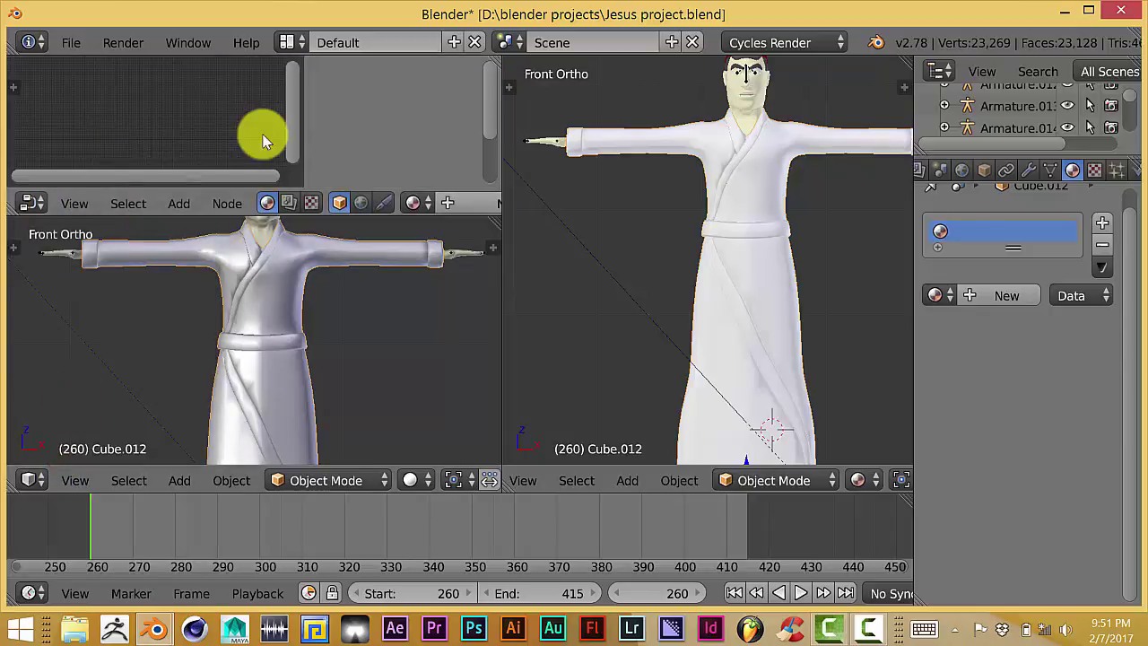
key("n")
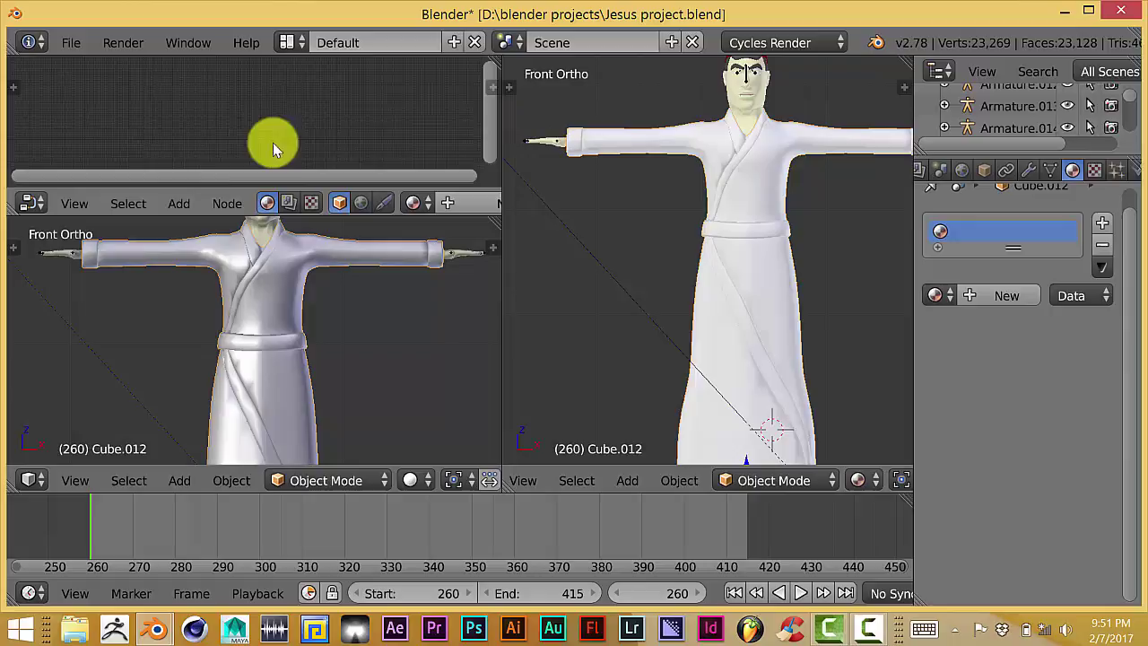
left_click_drag(231, 191, 431, 250)
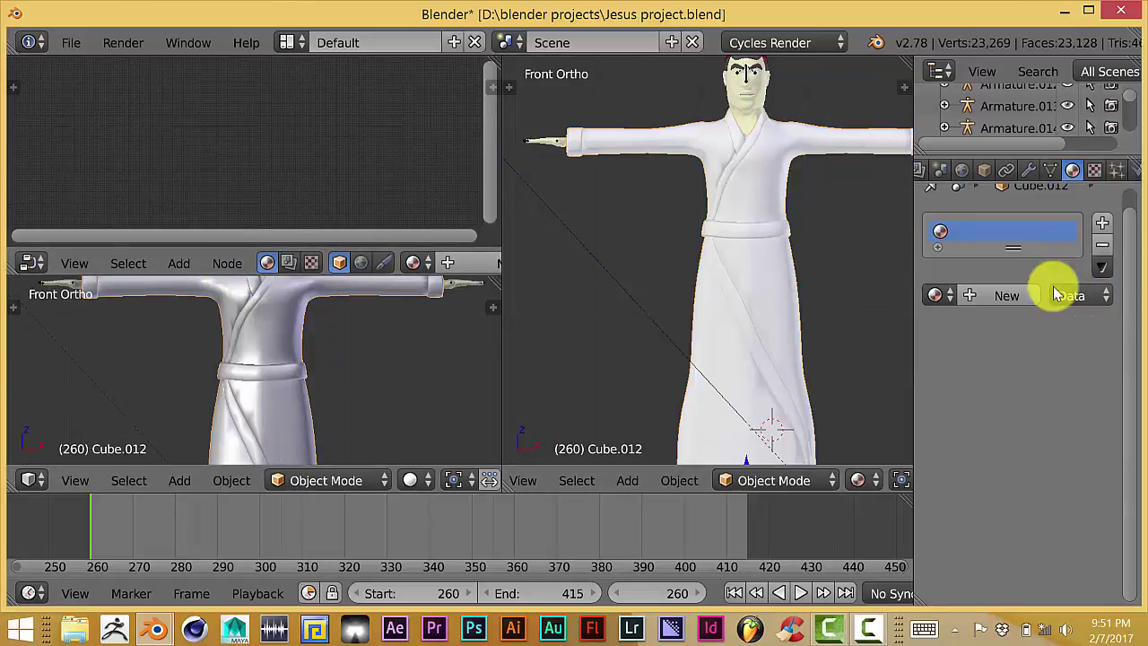
Create a new material for the robe and add Texture Coordinate, Mapping and Image Texture nodes to its Diffuse BSDF
left_click(1003, 295)
scroll(243, 200, "up", 5)
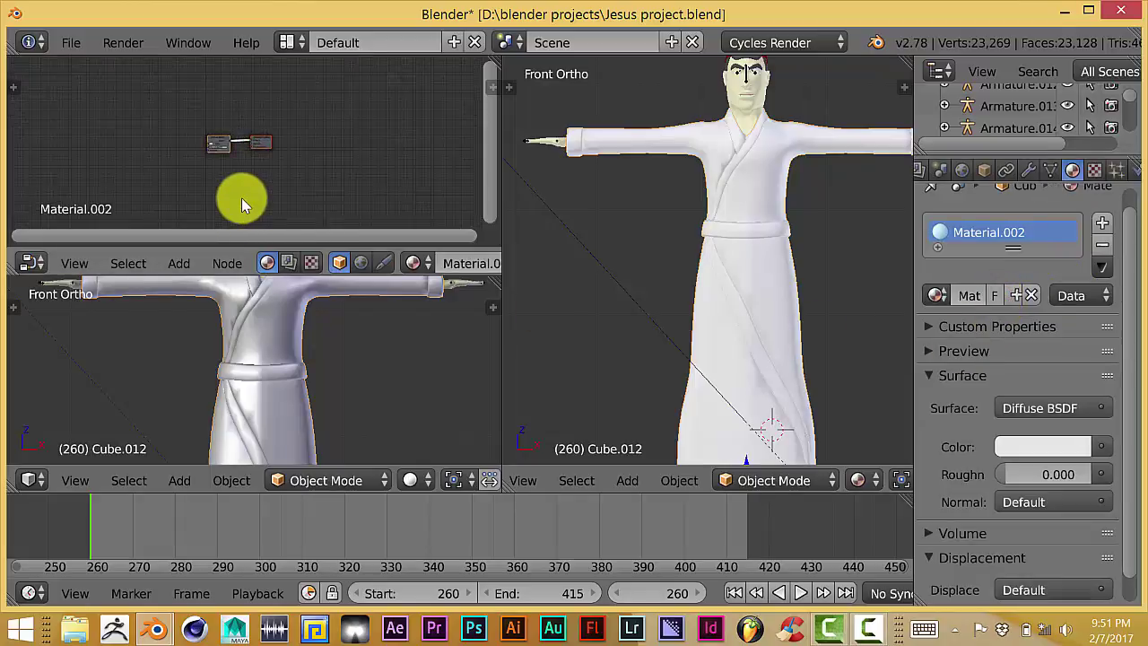
middle_click_drag(243, 200, 400, 207)
scroll(271, 195, "up", 1)
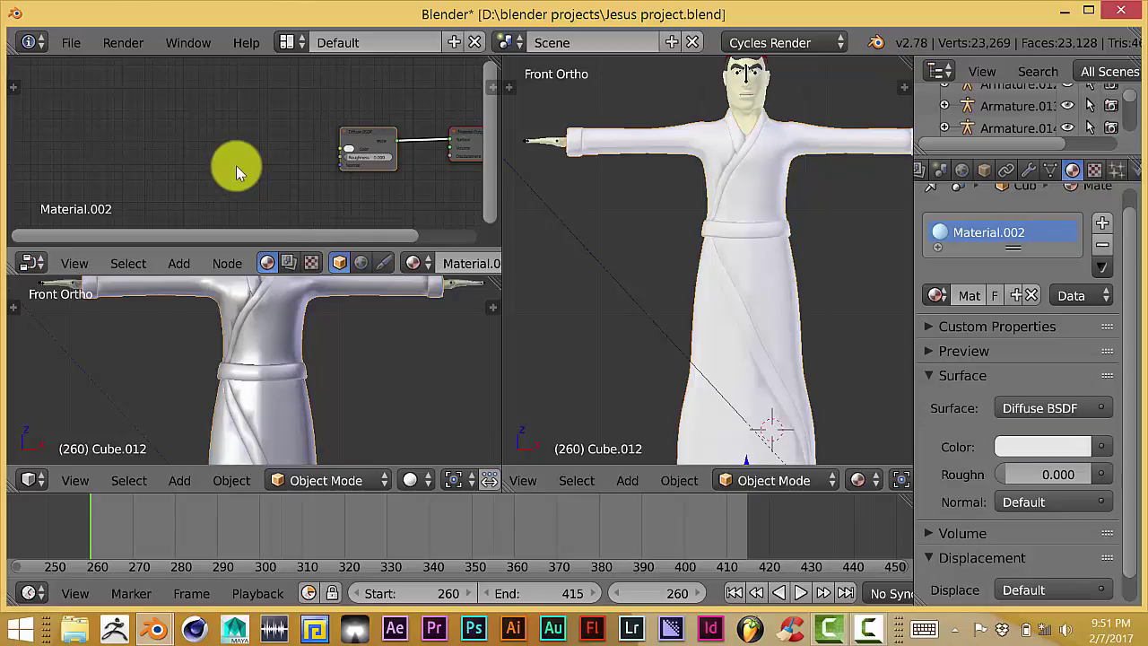
key("ctrl+t")
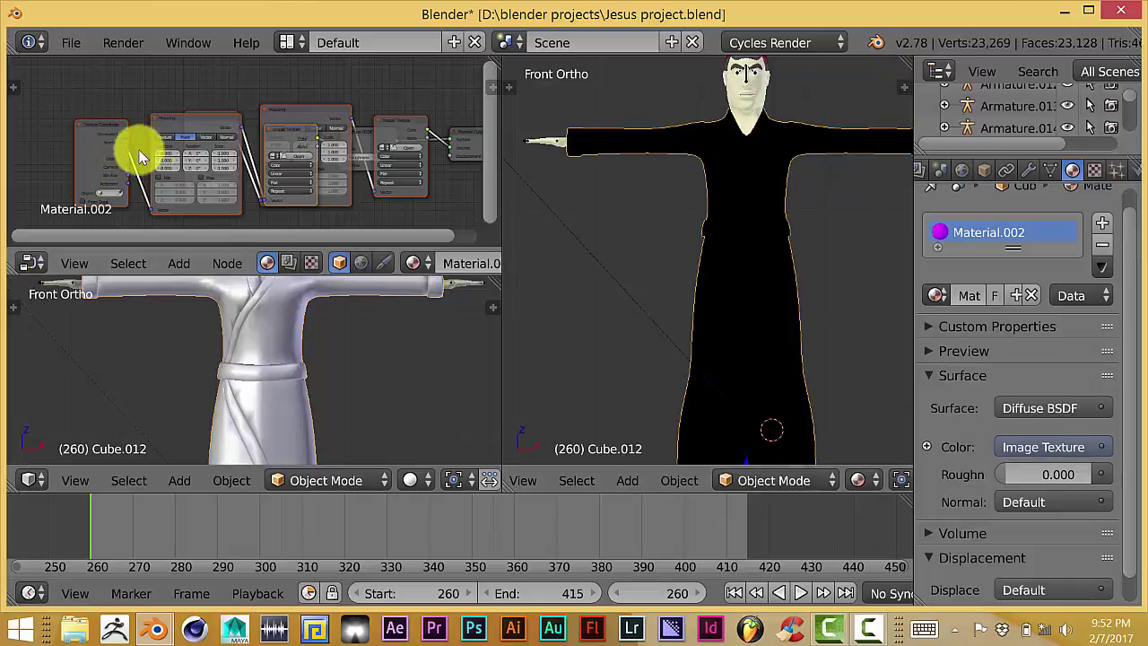
Delete the duplicate Texture Coordinate, Mapping and Image Texture nodes from the robe's material
left_click(105, 144)
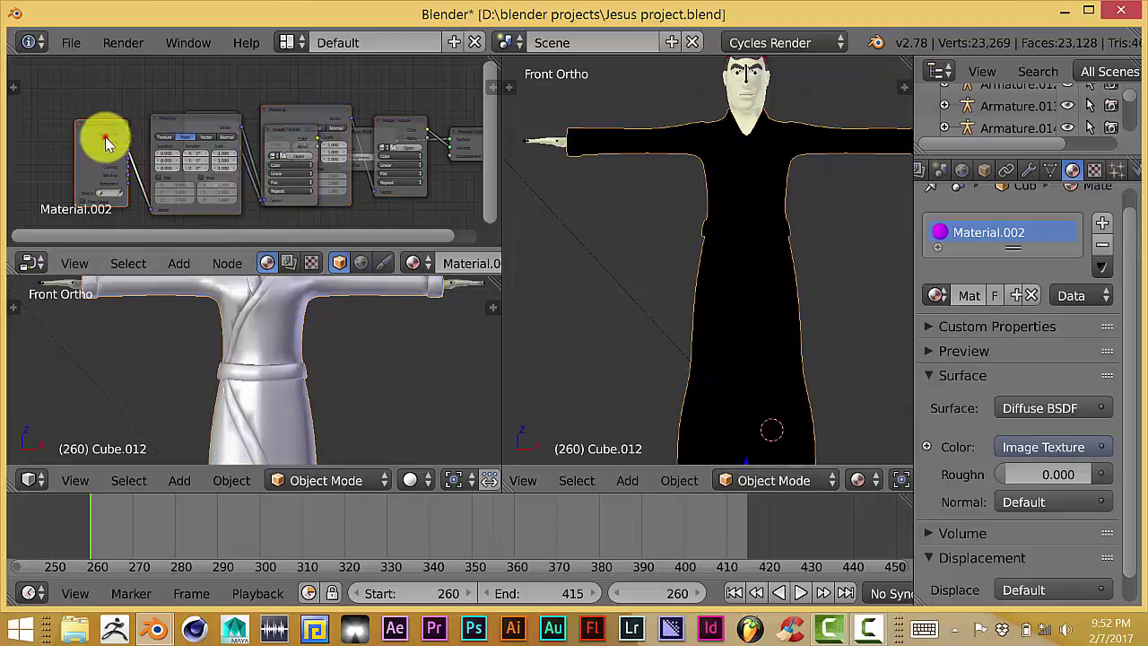
left_click(192, 120, "shift")
left_click(282, 135, "shift")
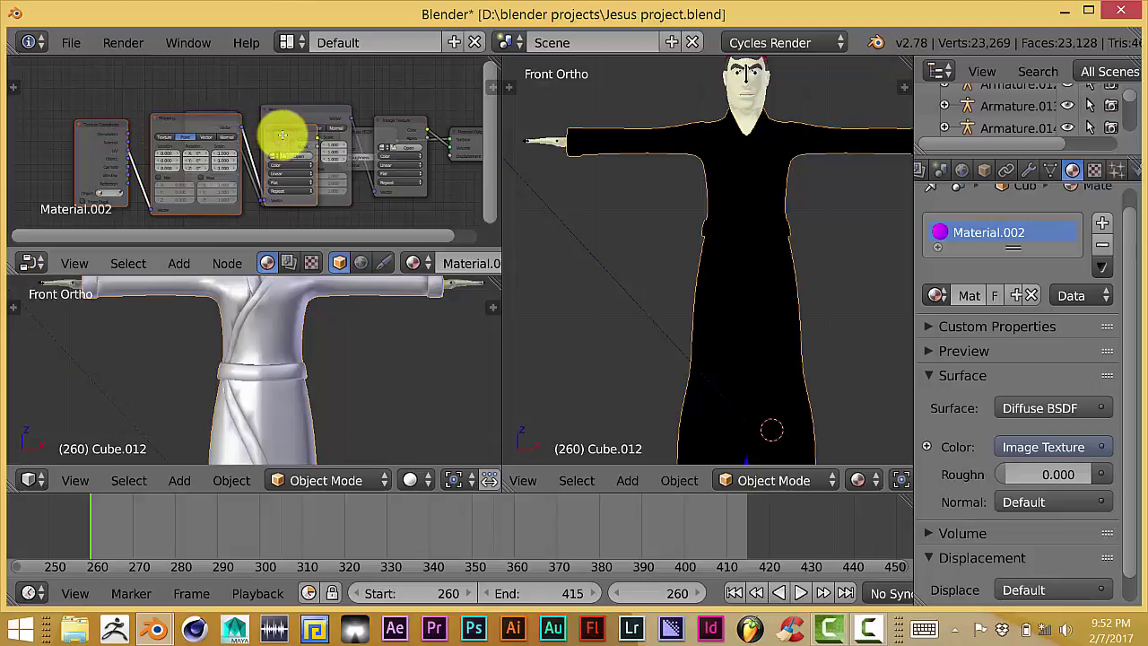
key("x")
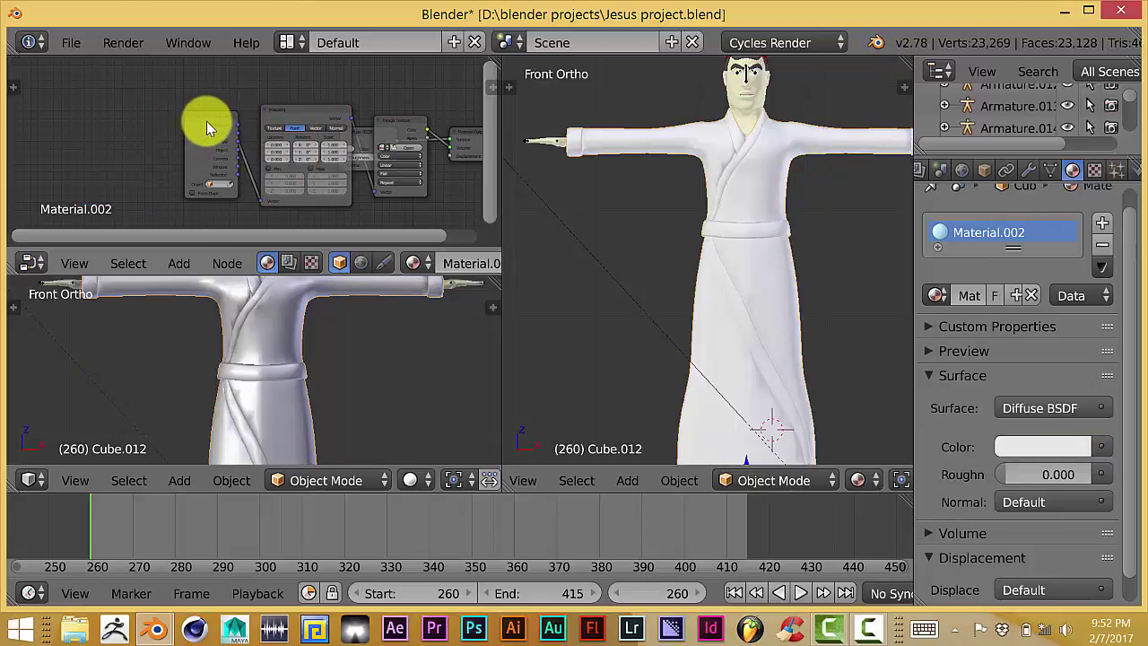
Move the remaining Texture Coordinate, Mapping and Image Texture nodes together clear of the Diffuse BSDF node
left_click(207, 126)
left_click(293, 111, "shift")
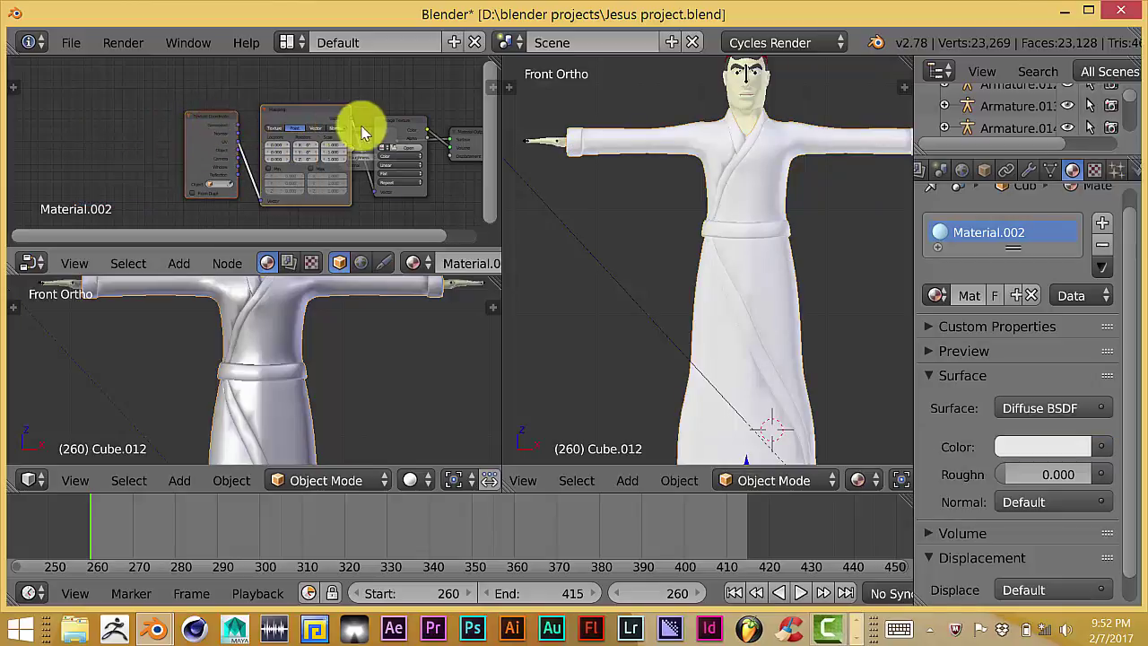
left_click(394, 126, "shift")
left_click_drag(394, 125, 236, 120)
middle_click_drag(286, 182, 191, 169)
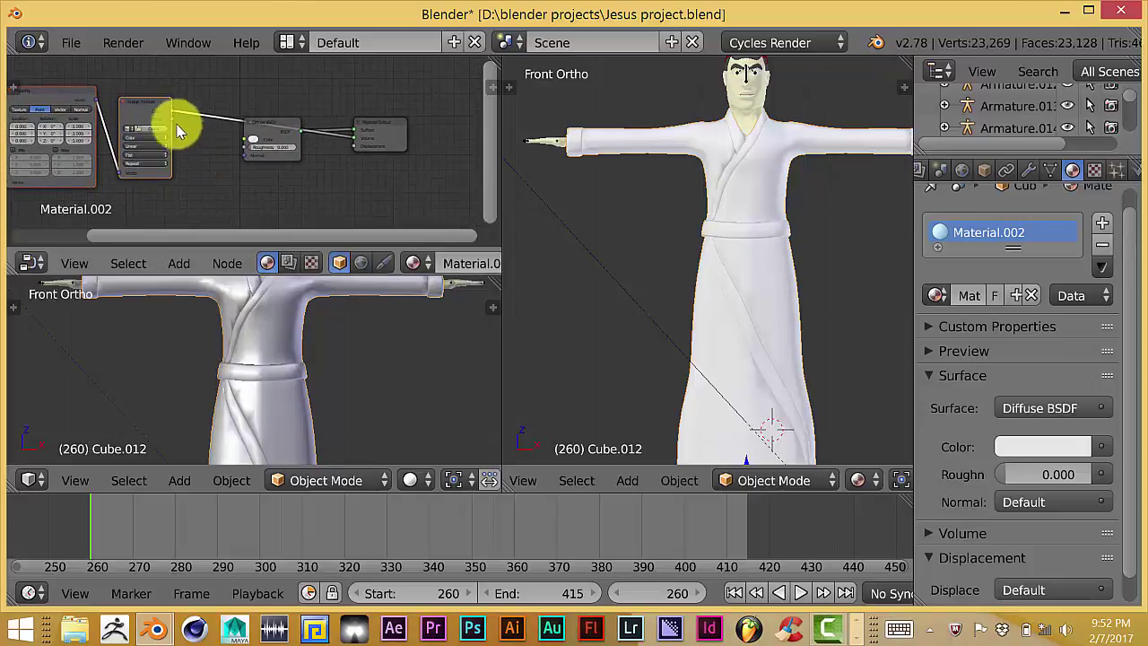
Link the Image Texture's Color output to the Diffuse BSDF's Color input and disconnect the Material Output's Volume input
scroll(197, 144, "up", 6)
left_click_drag(130, 93, 246, 139)
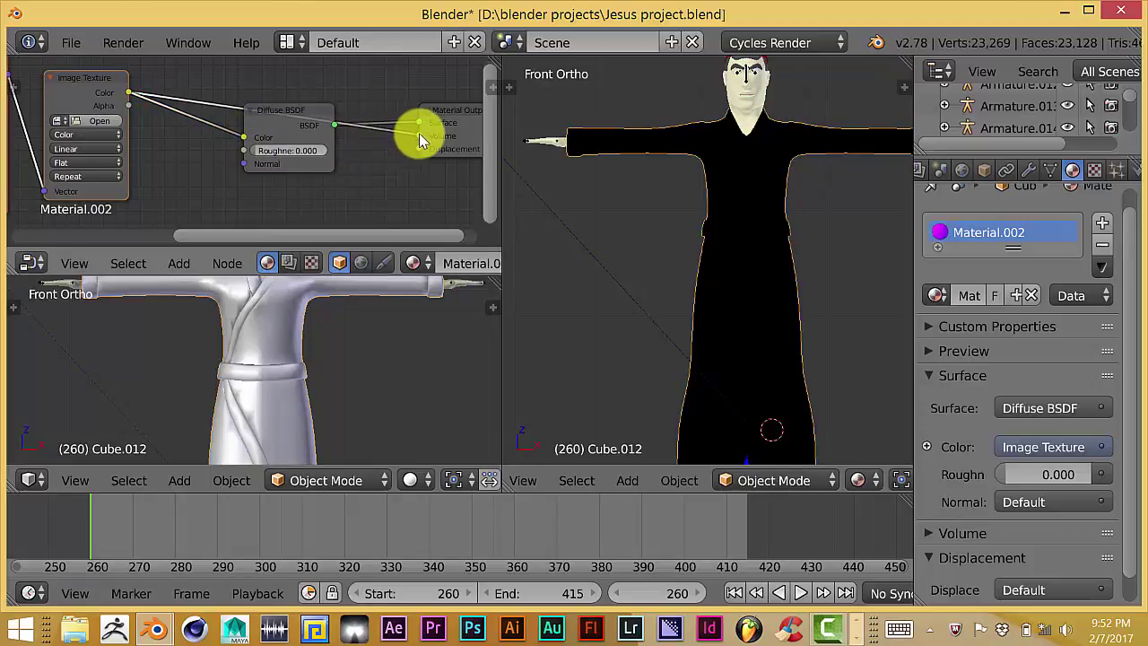
left_click_drag(418, 135, 380, 159)
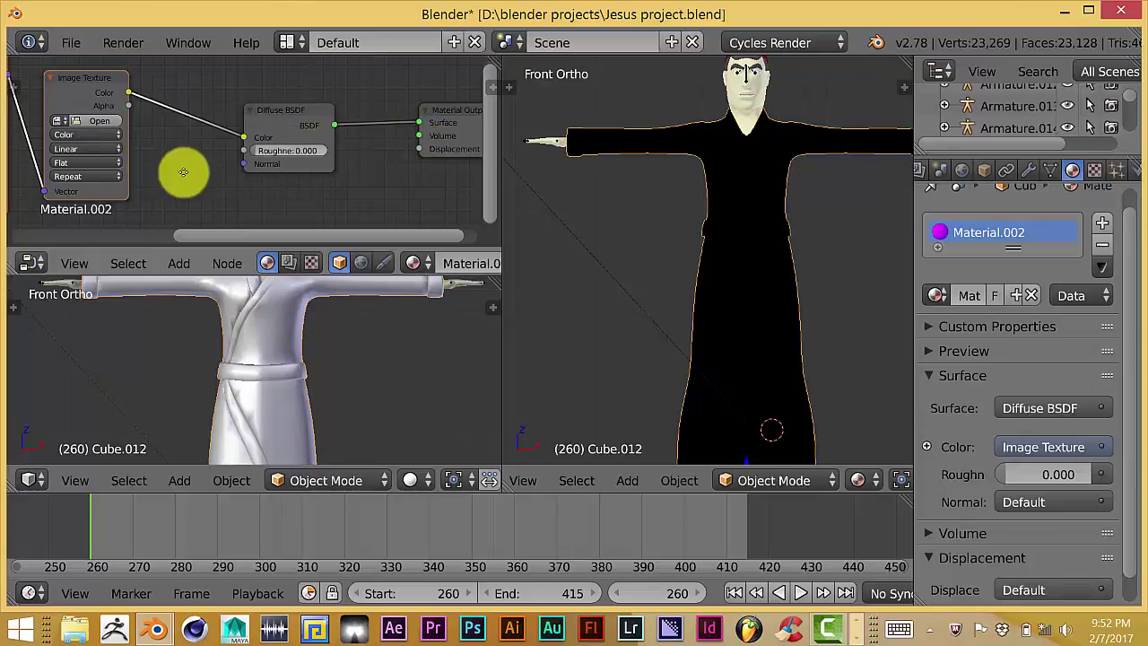
Link the Generated coordinates to the Mapping node's Vector input and set the mapping type to Texture
middle_click_drag(179, 172, 379, 140)
middle_click_drag(266, 194, 371, 215)
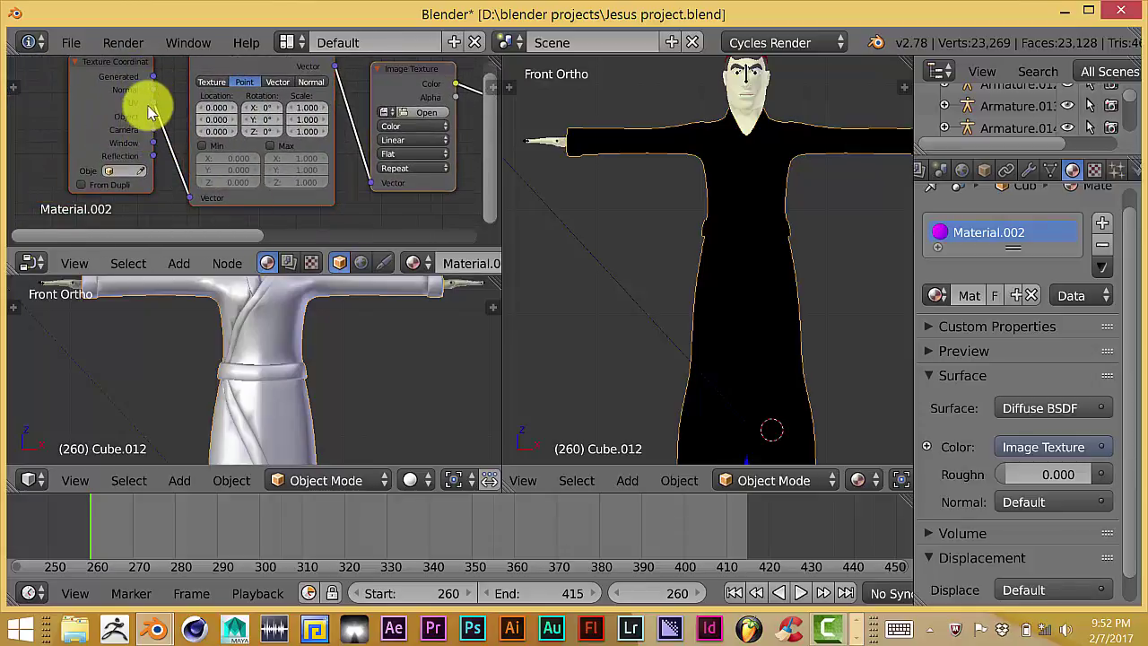
left_click_drag(155, 76, 192, 197)
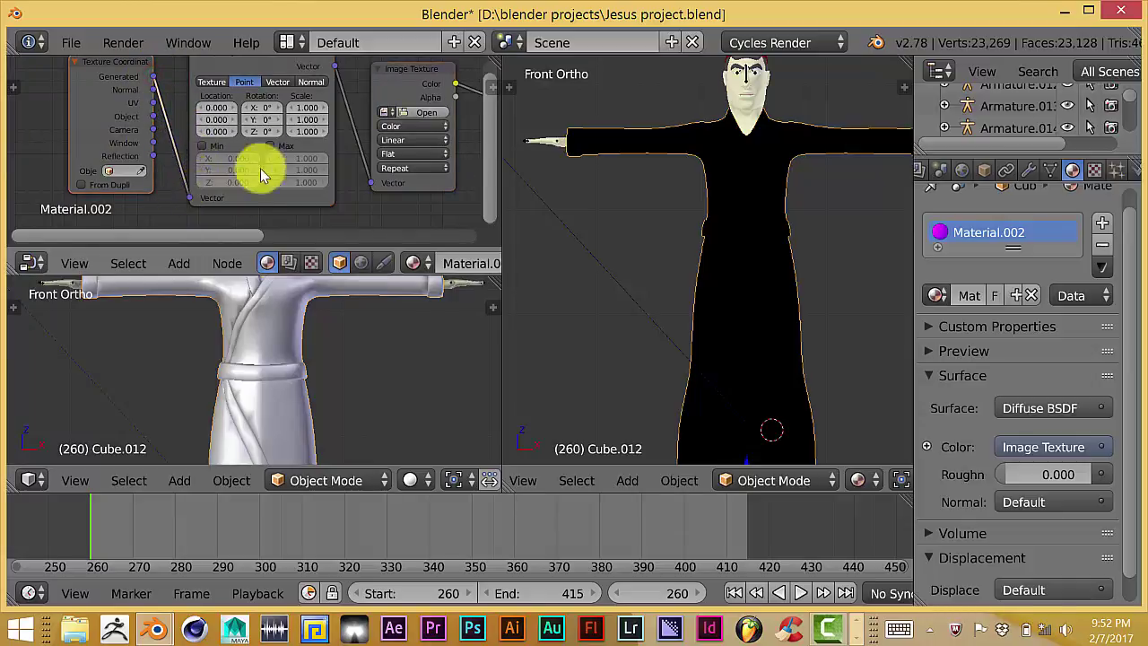
left_click(212, 82)
middle_click_drag(357, 210, 342, 218)
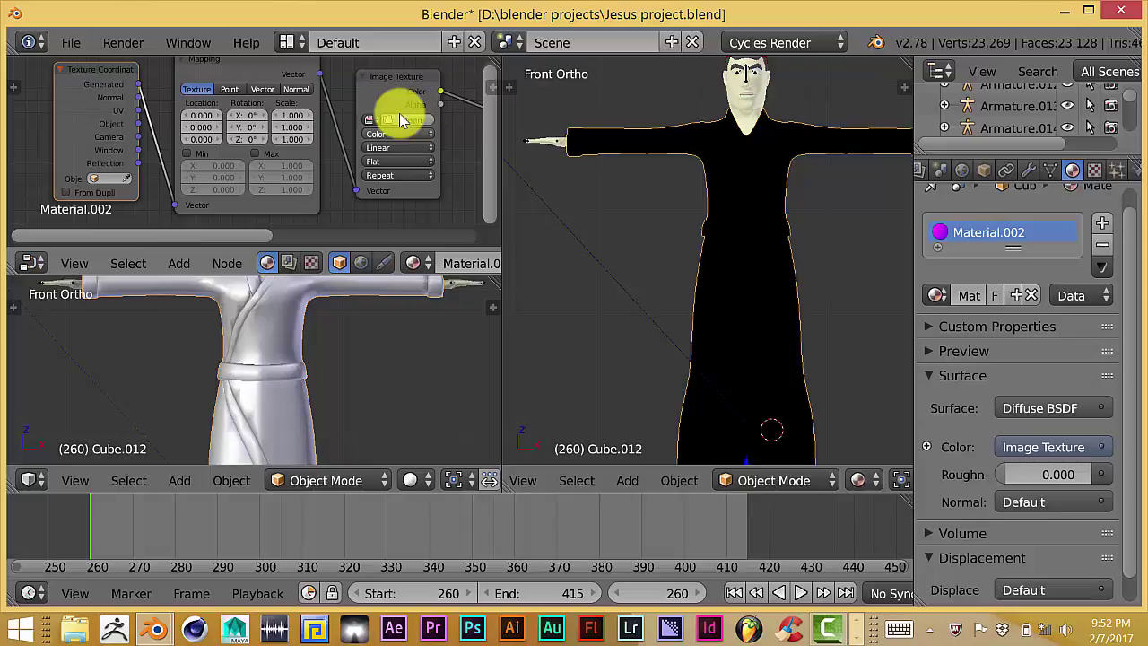
Browse for the Image Texture node's image in the blender textures folder and show its files as thumbnails
left_click(403, 120)
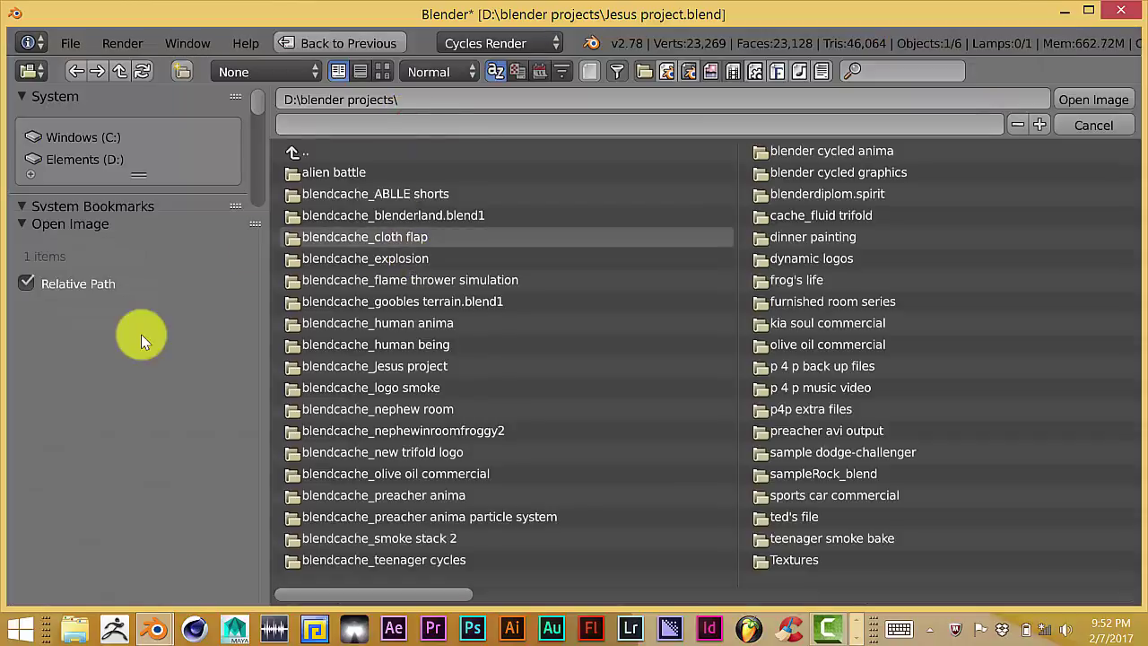
left_click_drag(123, 212, 141, 403)
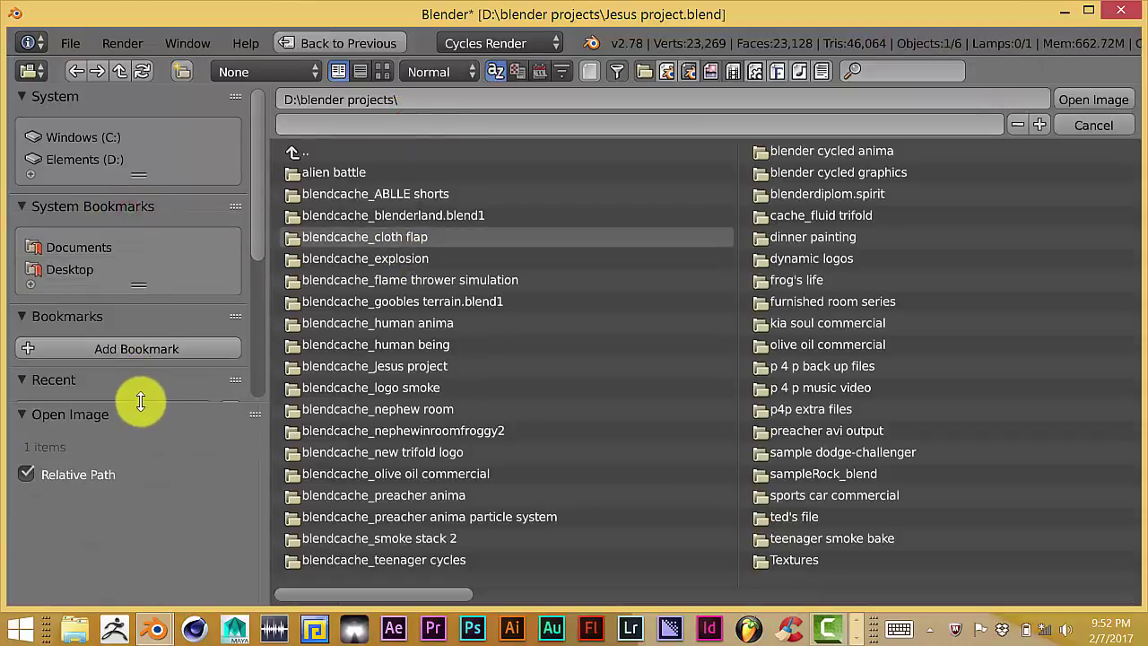
scroll(151, 351, "down", 5)
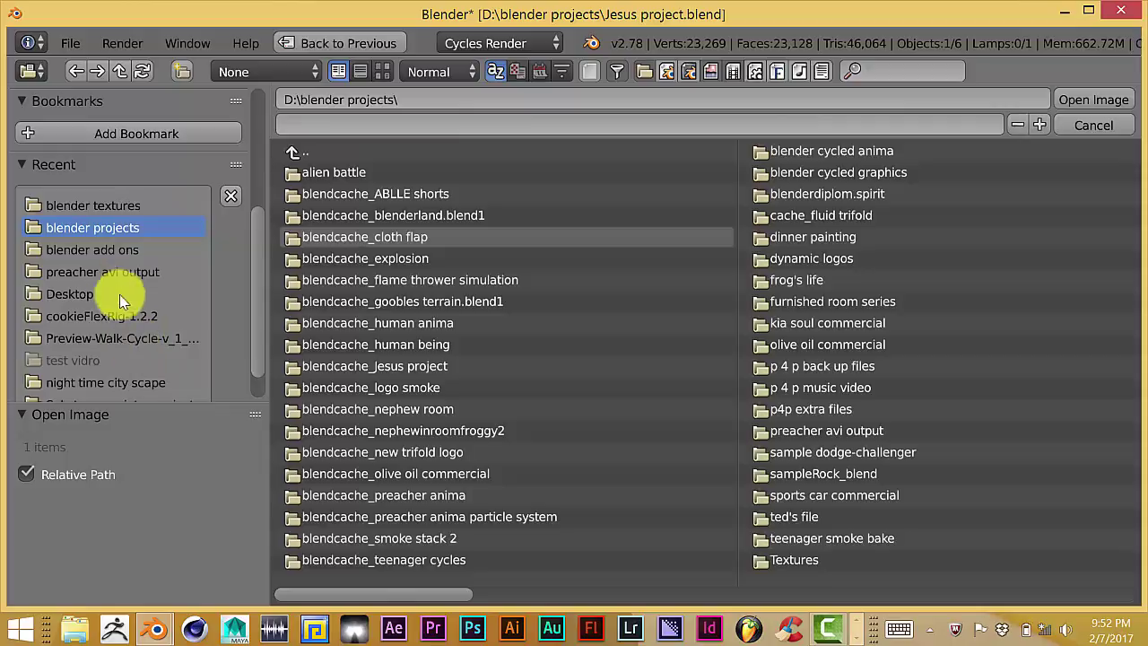
left_click(106, 207)
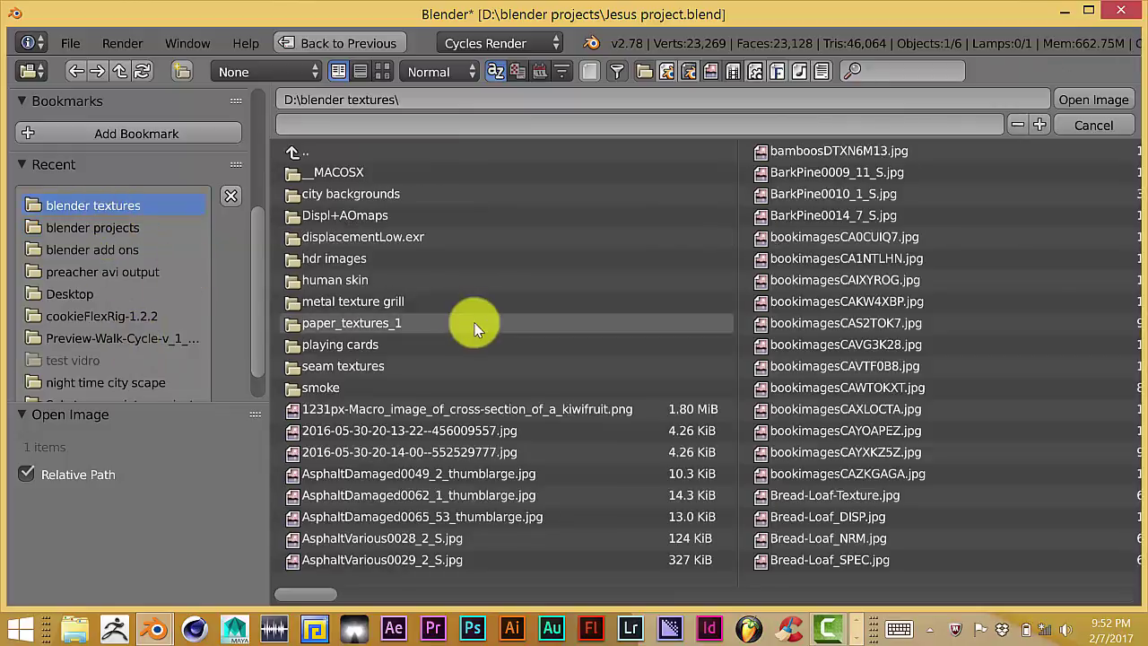
left_click(383, 71)
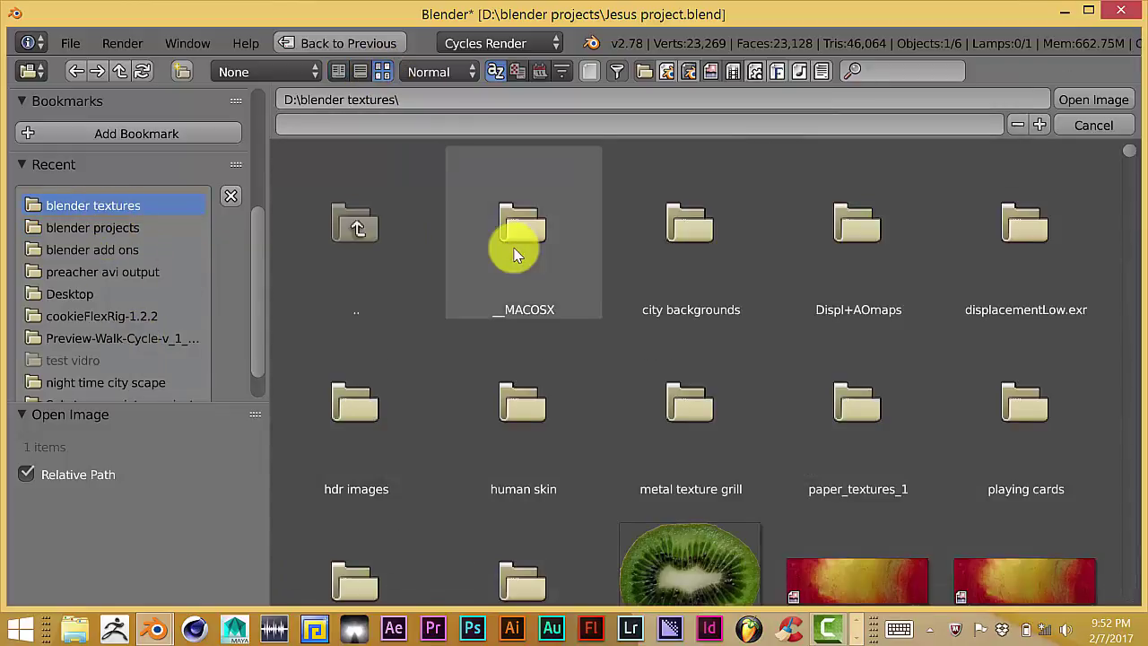
Load carpet1.jpg into the Image Texture node
scroll(566, 392, "down", 2)
scroll(571, 244, "down", 15)
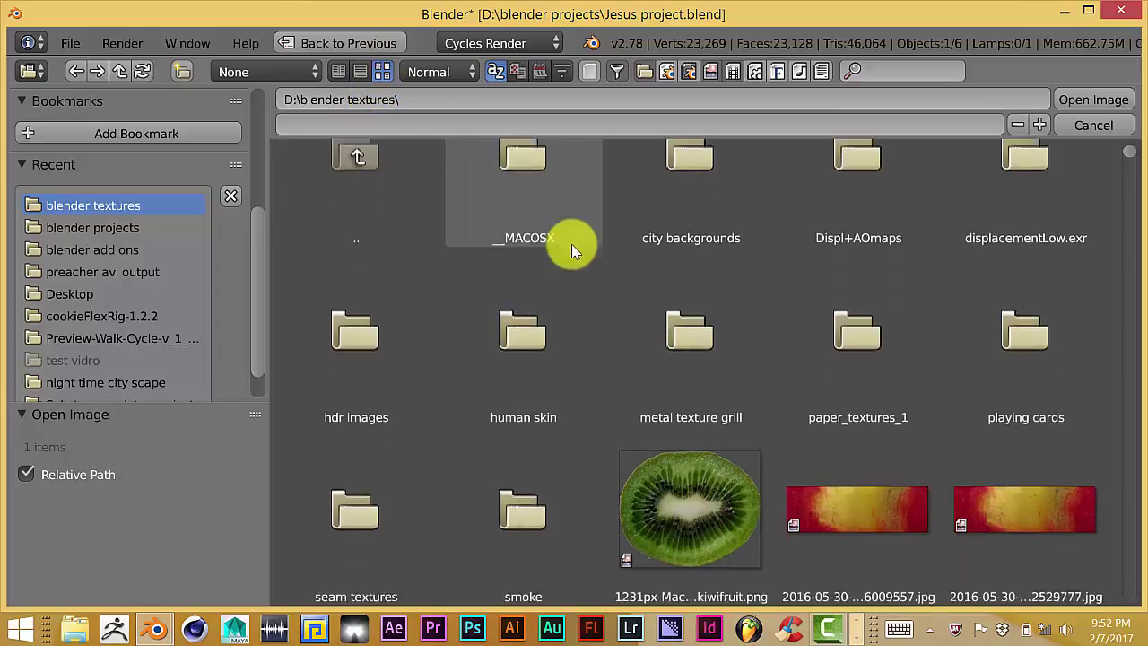
scroll(628, 410, "down", 20)
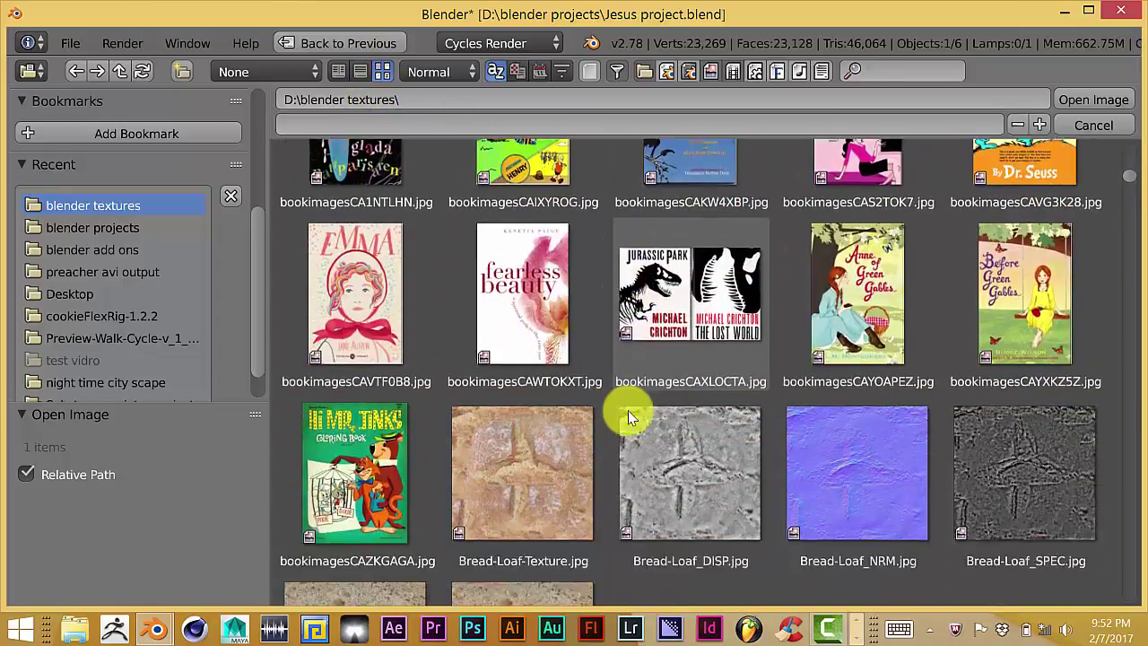
scroll(628, 410, "down", 20)
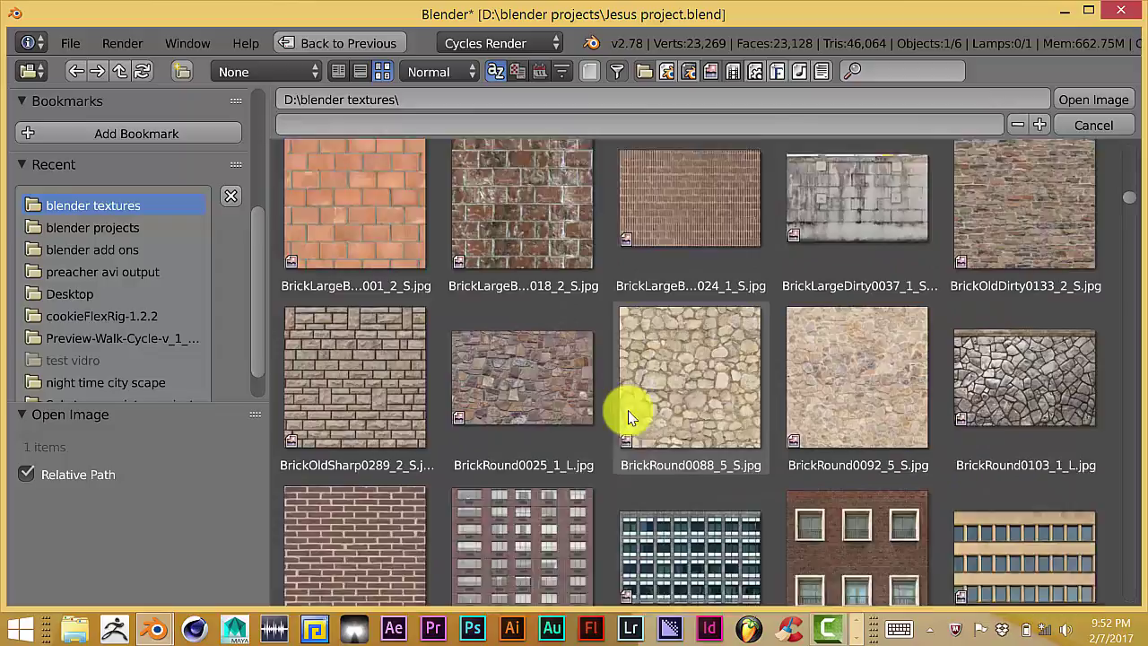
scroll(628, 410, "down", 15)
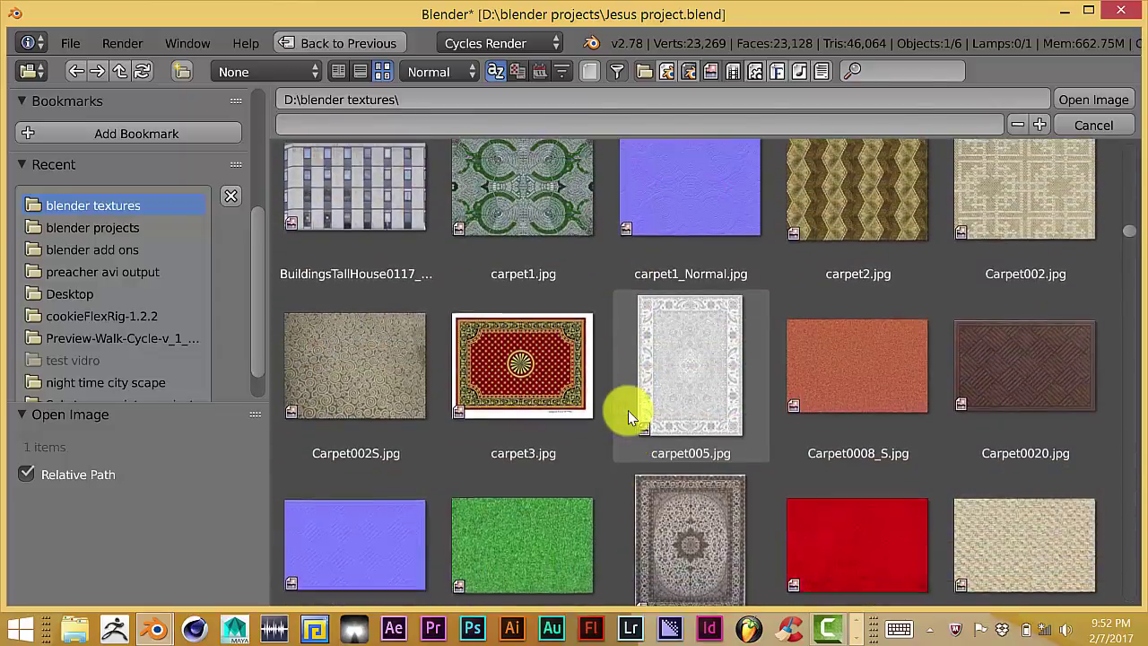
scroll(628, 410, "up", 2)
left_click(545, 257)
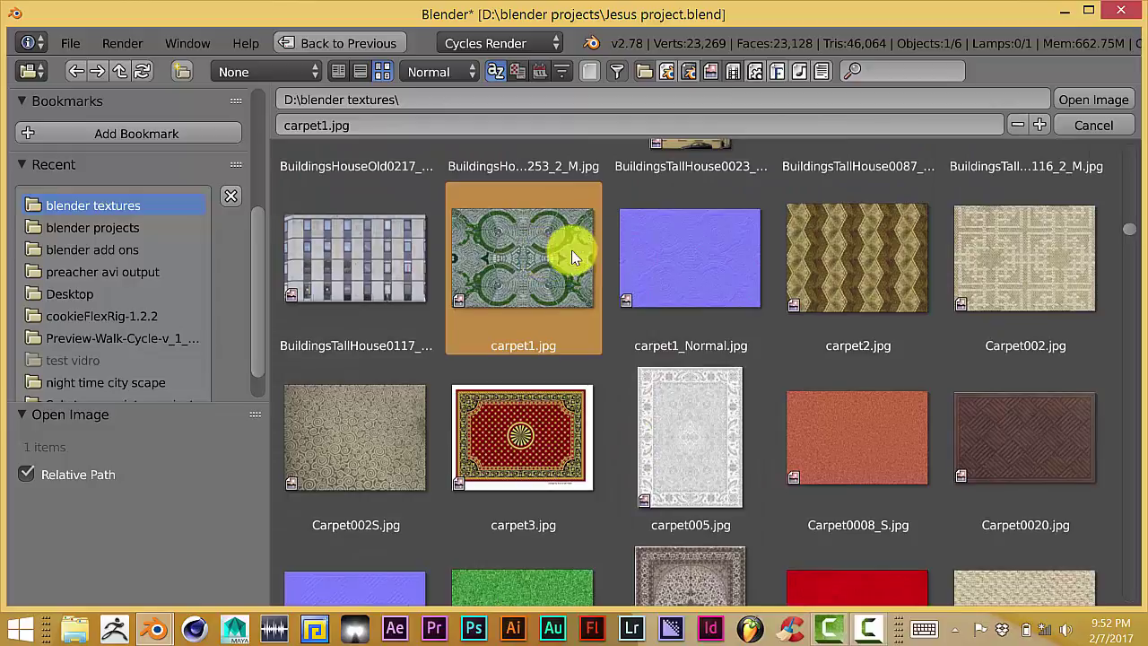
left_click(1102, 100)
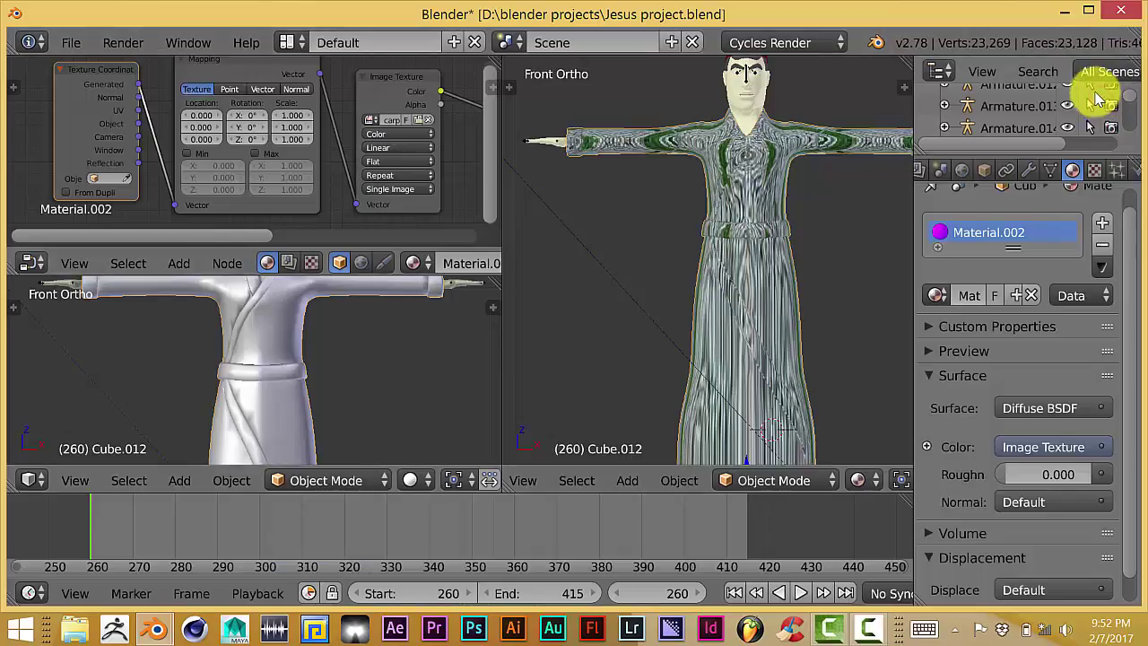
Set the Image Texture node's projection to Box and inspect the carpet pattern on the robe
scroll(655, 252, "up", 1)
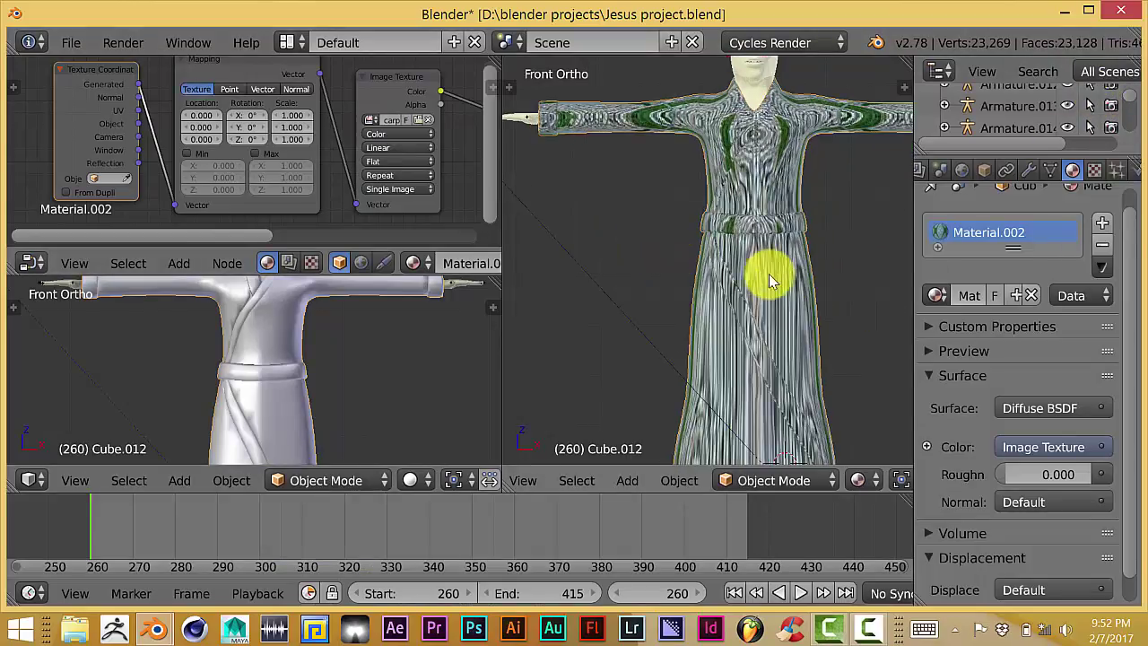
scroll(687, 269, "up", 2)
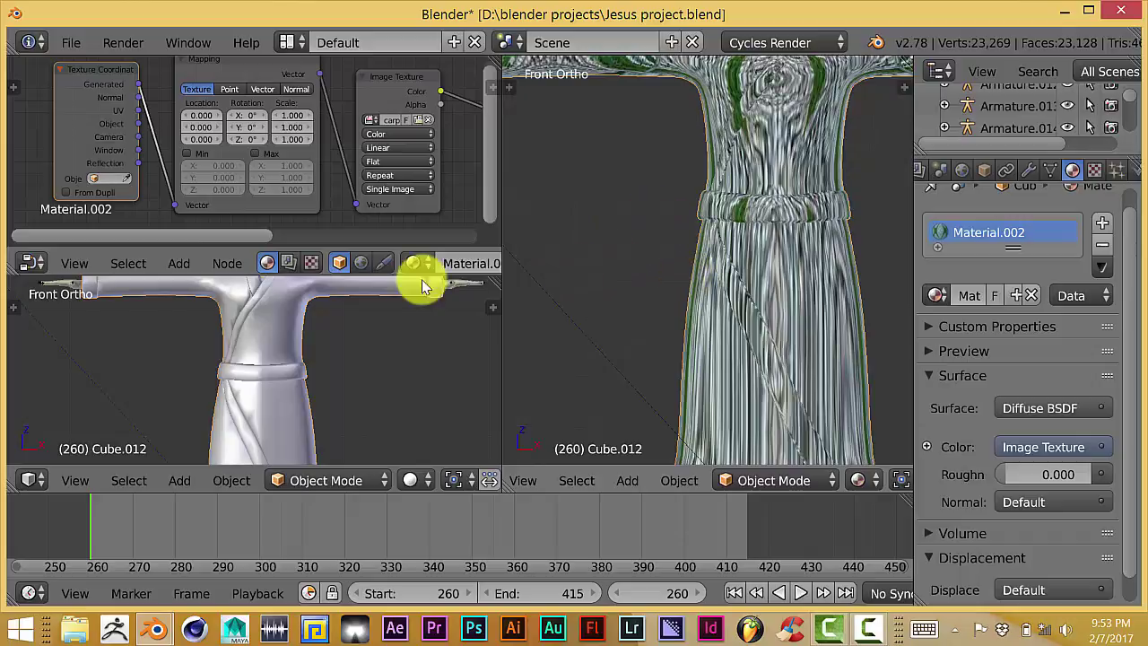
scroll(341, 188, "up", 1)
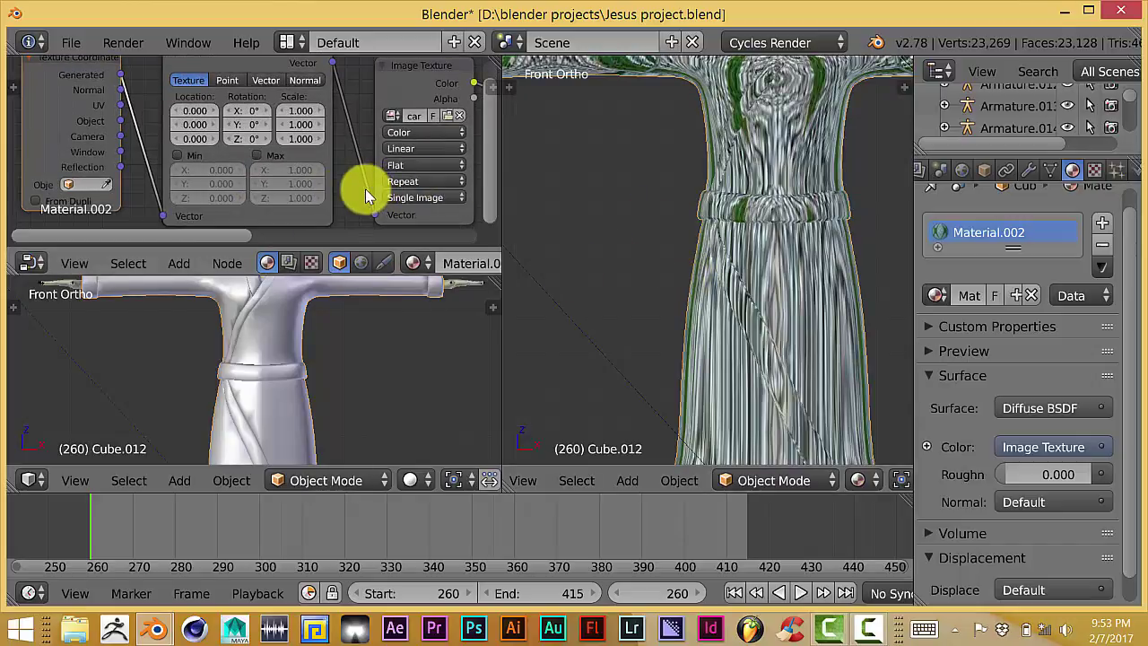
middle_click_drag(366, 190, 298, 197)
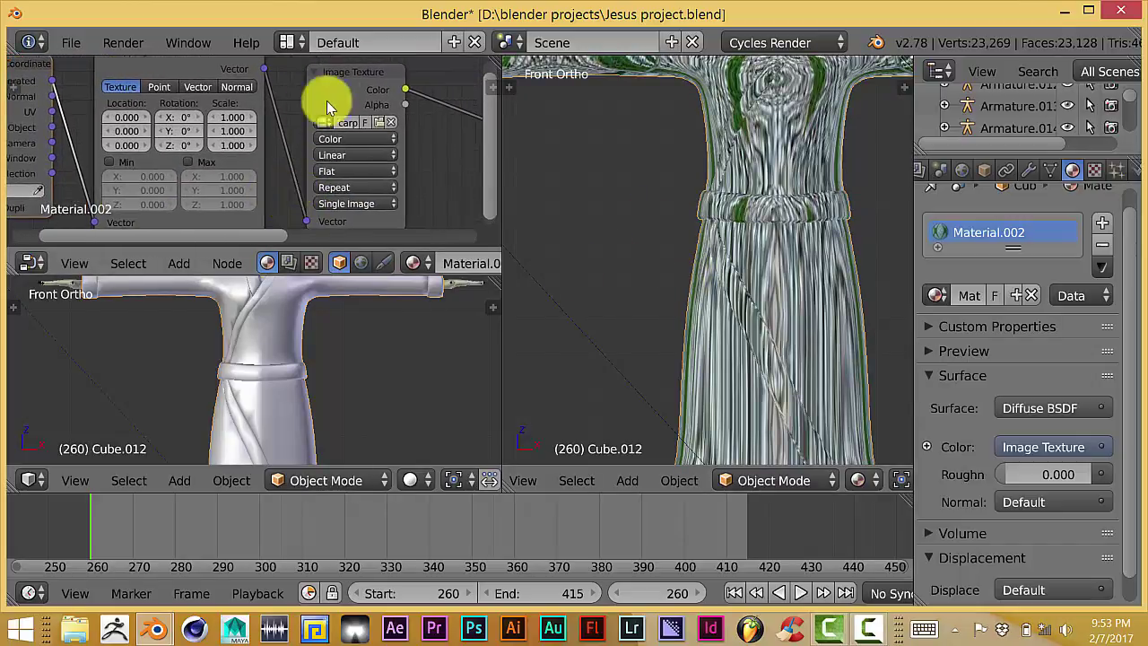
left_click(359, 171)
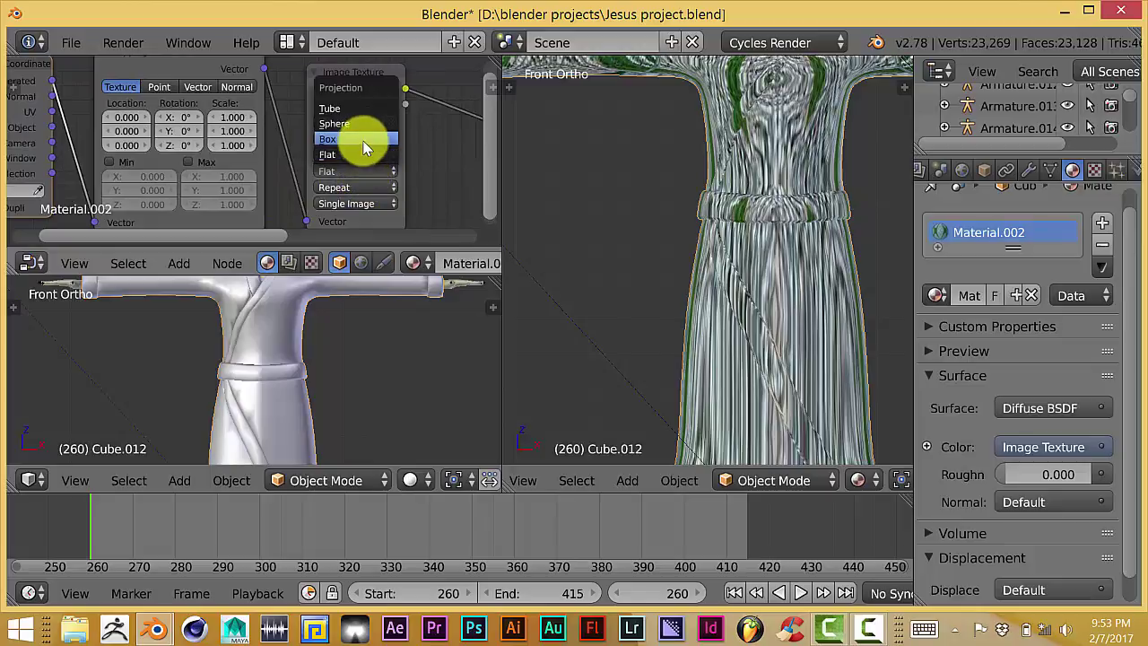
left_click(366, 140)
scroll(638, 252, "down", 5)
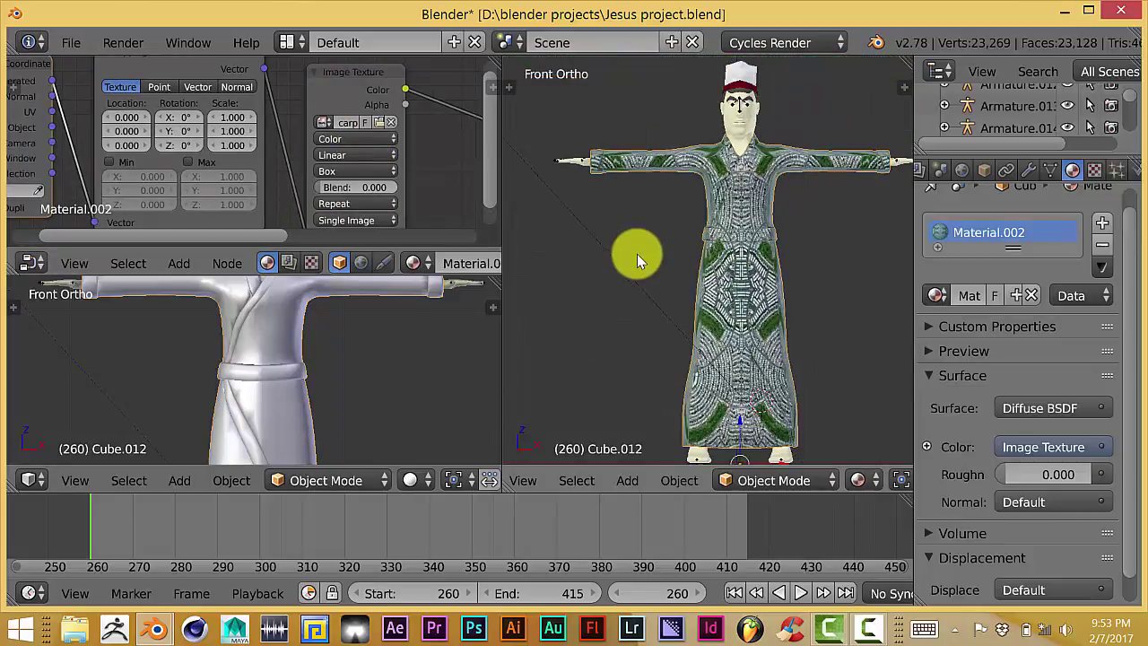
scroll(664, 242, "up", 1)
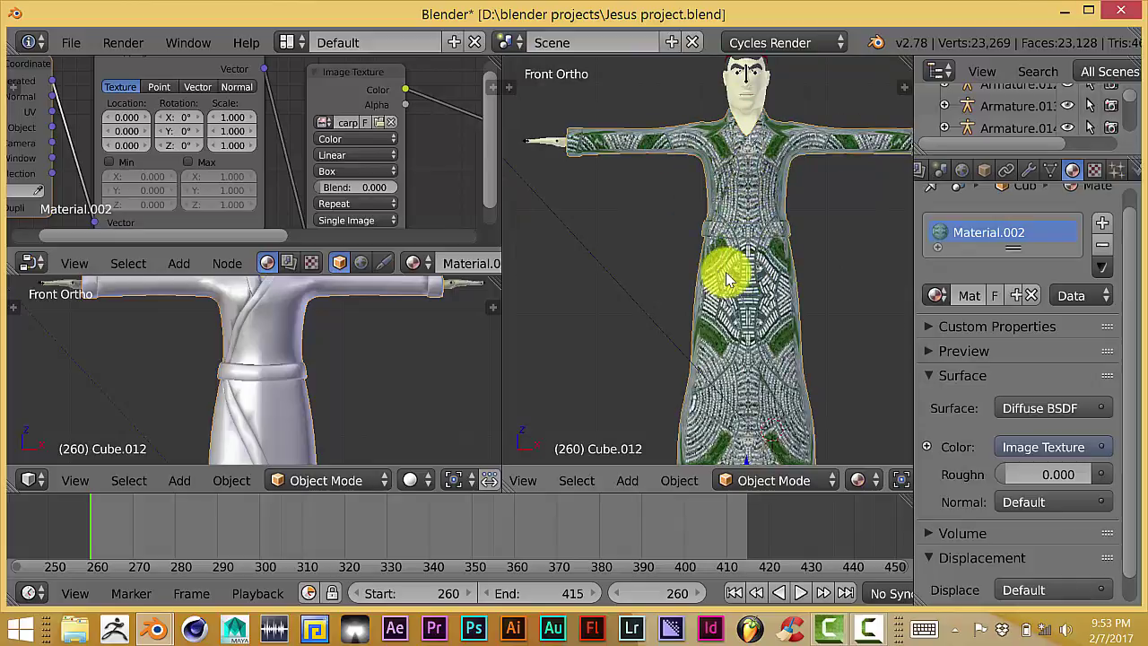
Try the Tube and Sphere projections on the robe's Image Texture node, and return it to Box
left_click(385, 173)
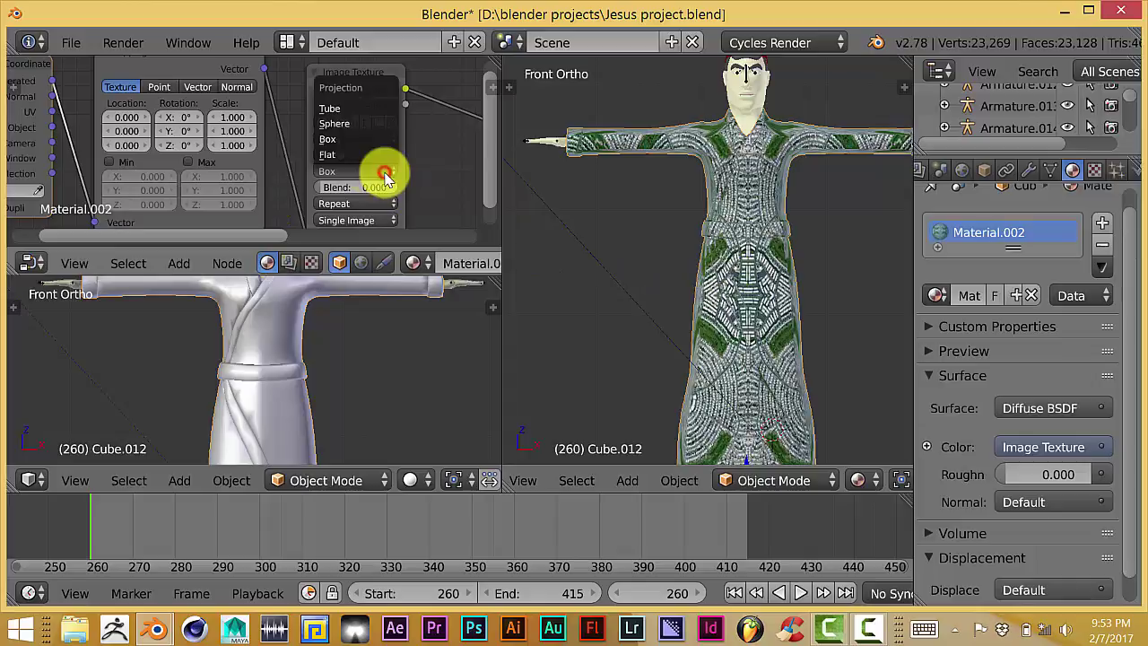
left_click(345, 111)
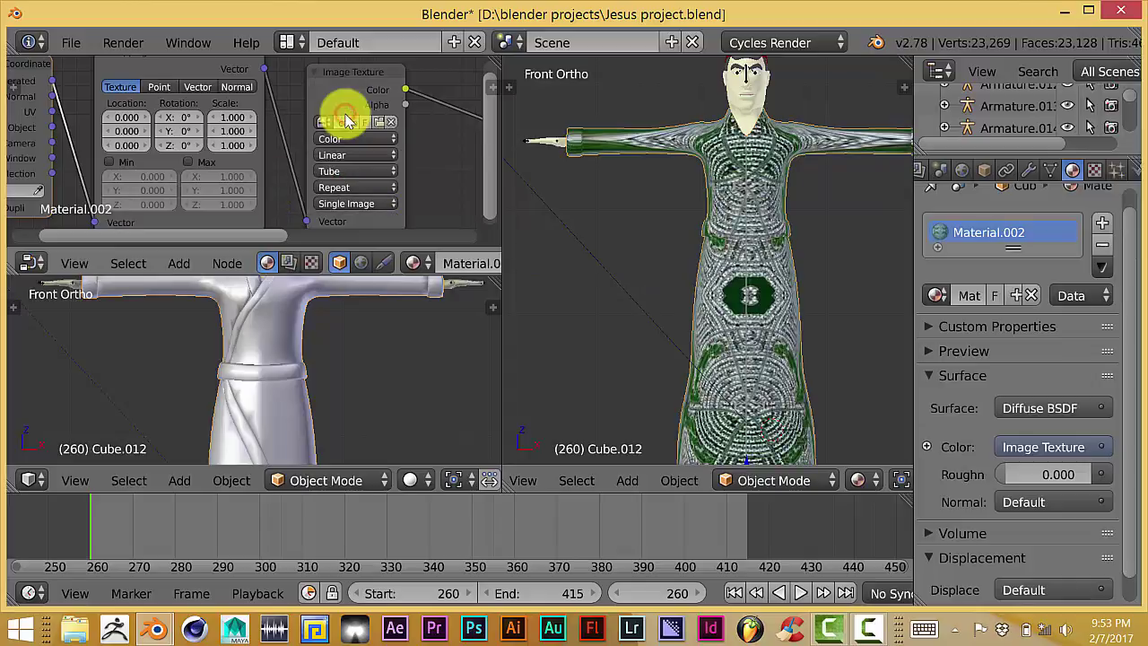
left_click(384, 177)
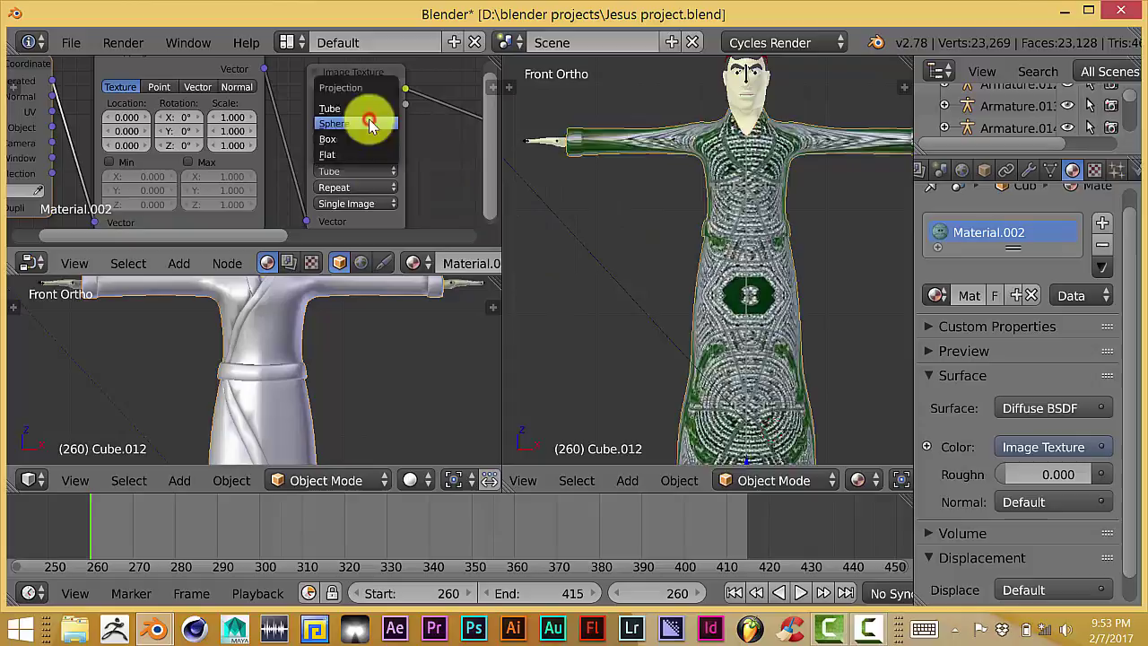
left_click(370, 123)
left_click(384, 176)
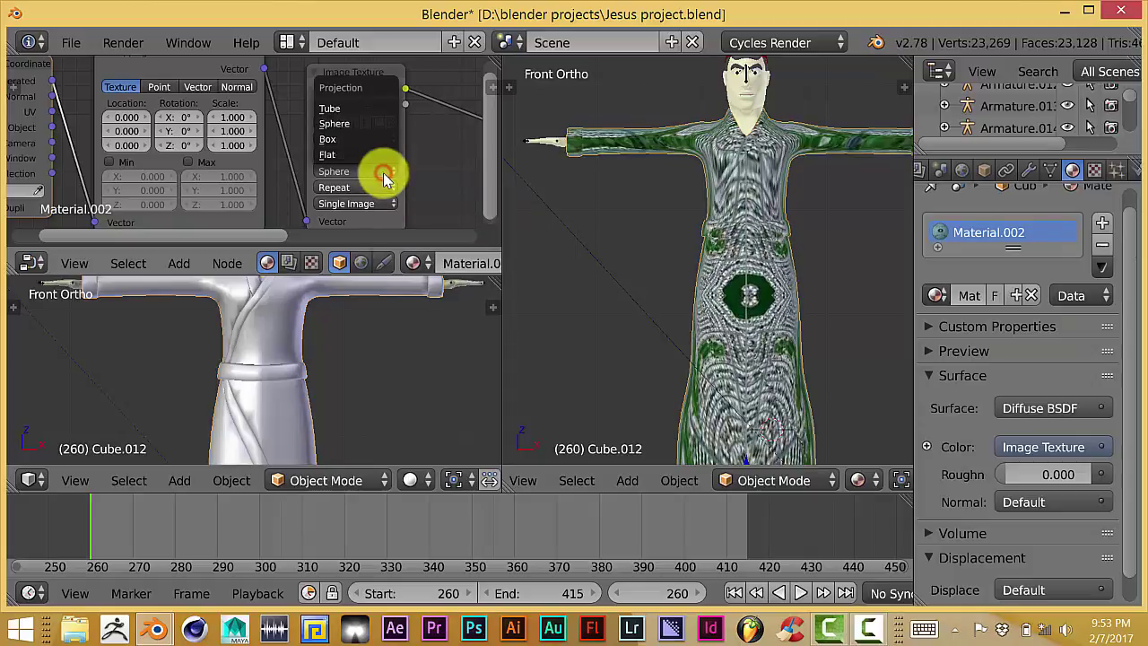
left_click(367, 140)
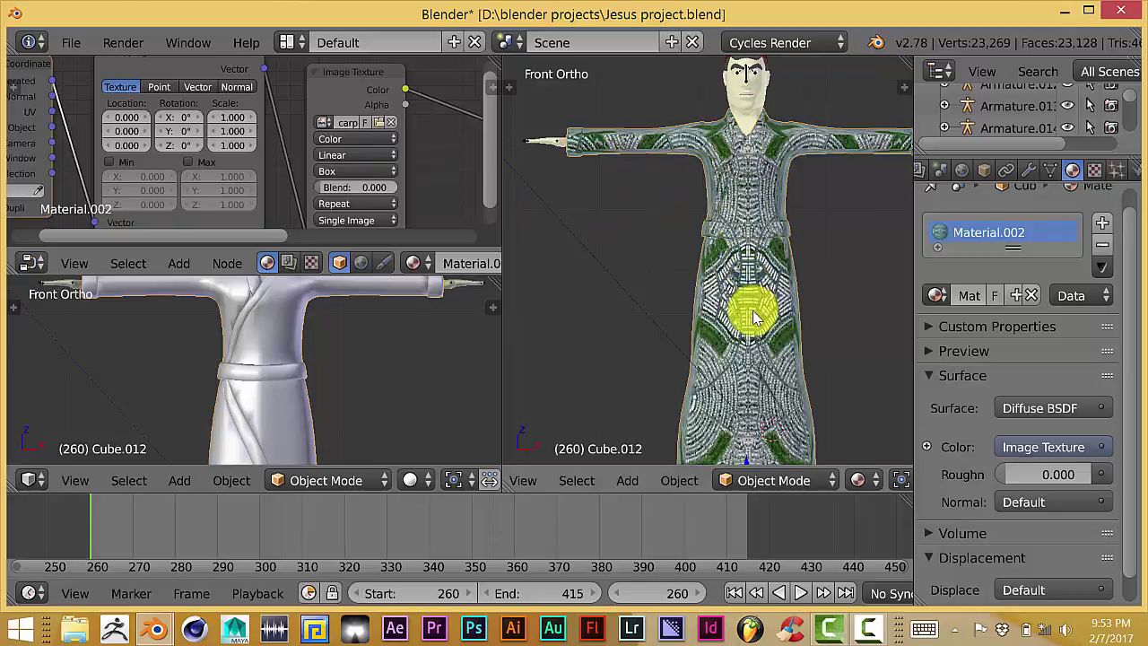
scroll(753, 310, "down", 3)
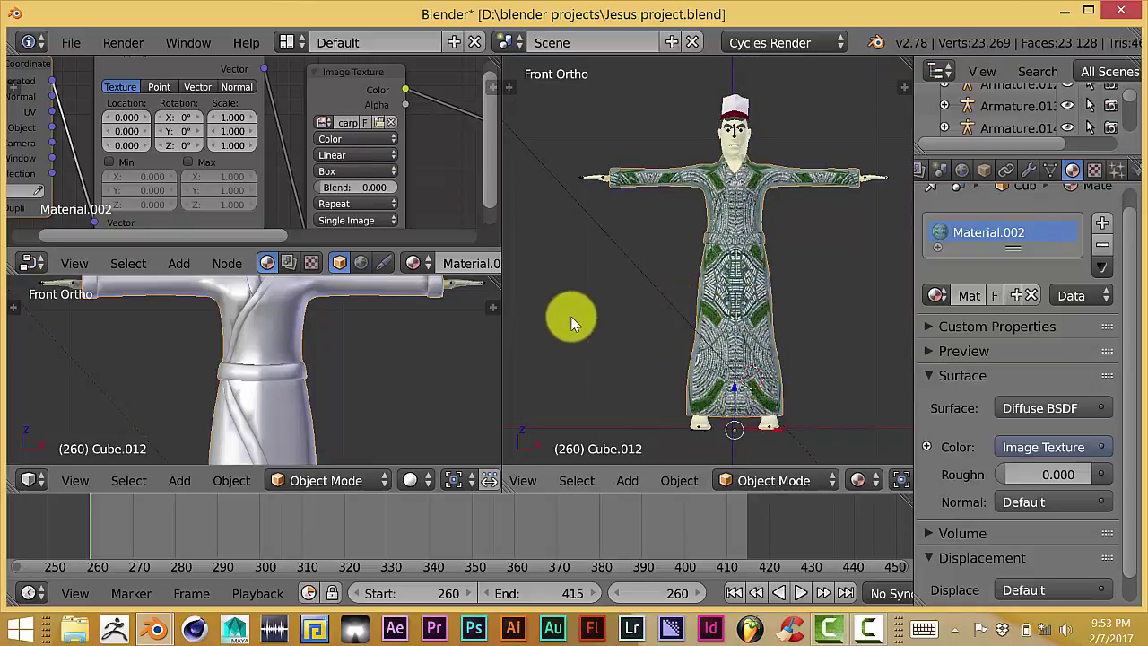